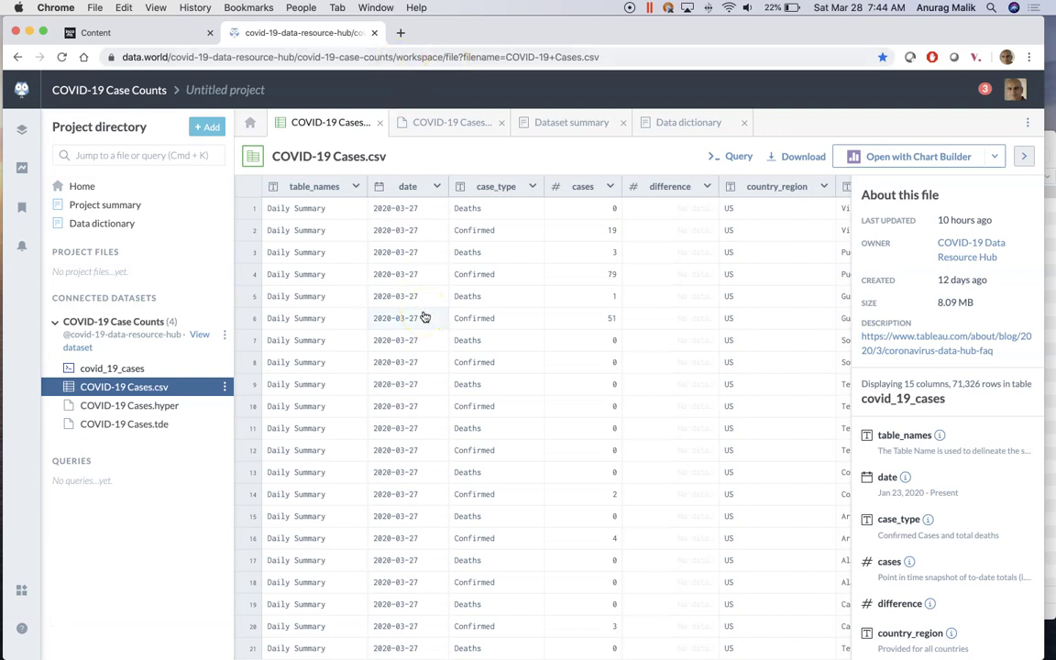
# - Switch to the Incorta site and open the CORONA_S schema
pyautogui.click(466, 306)
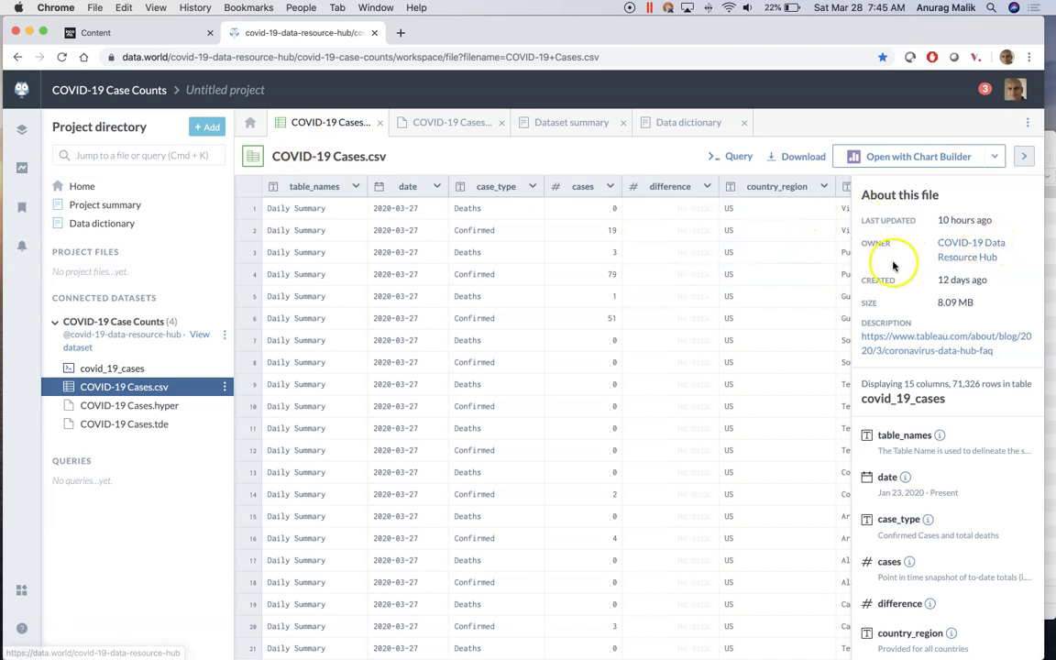
pyautogui.click(114, 33)
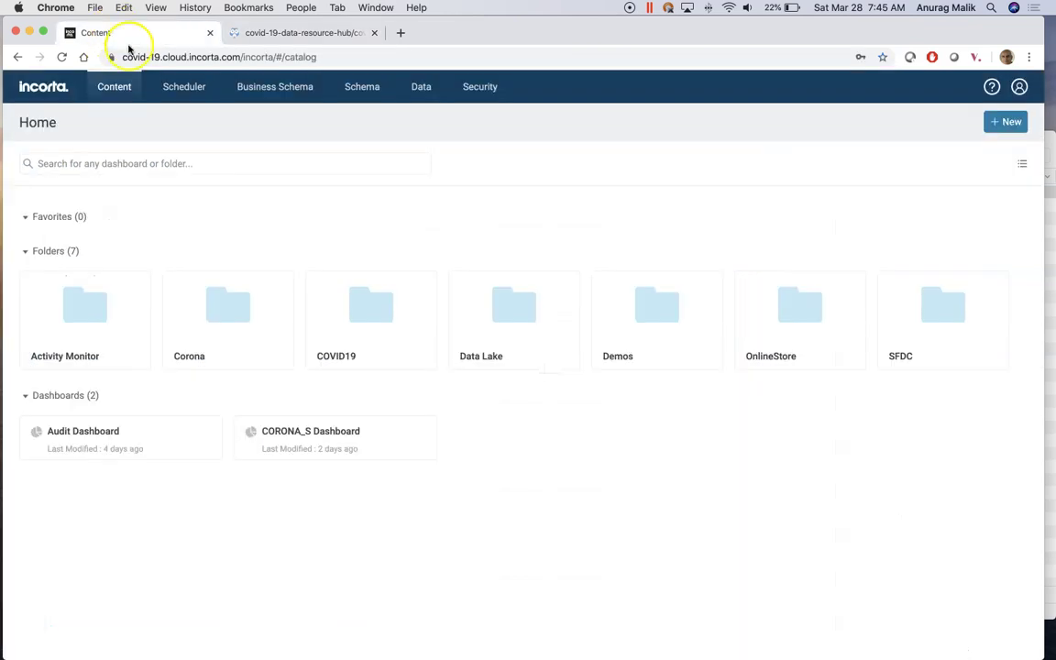
pyautogui.click(354, 86)
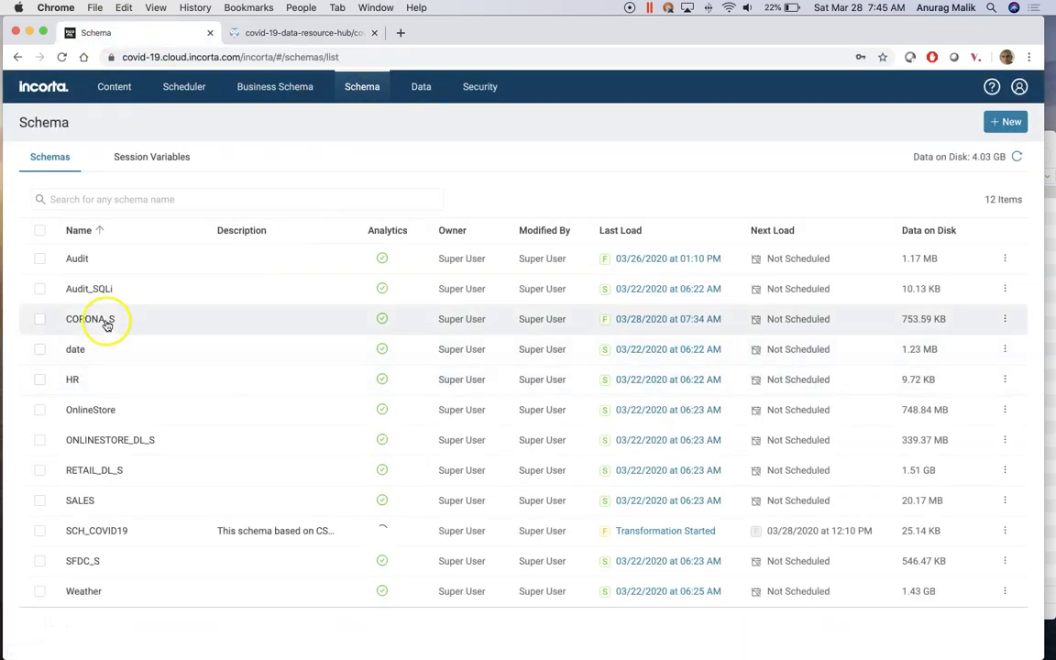
pyautogui.click(108, 322)
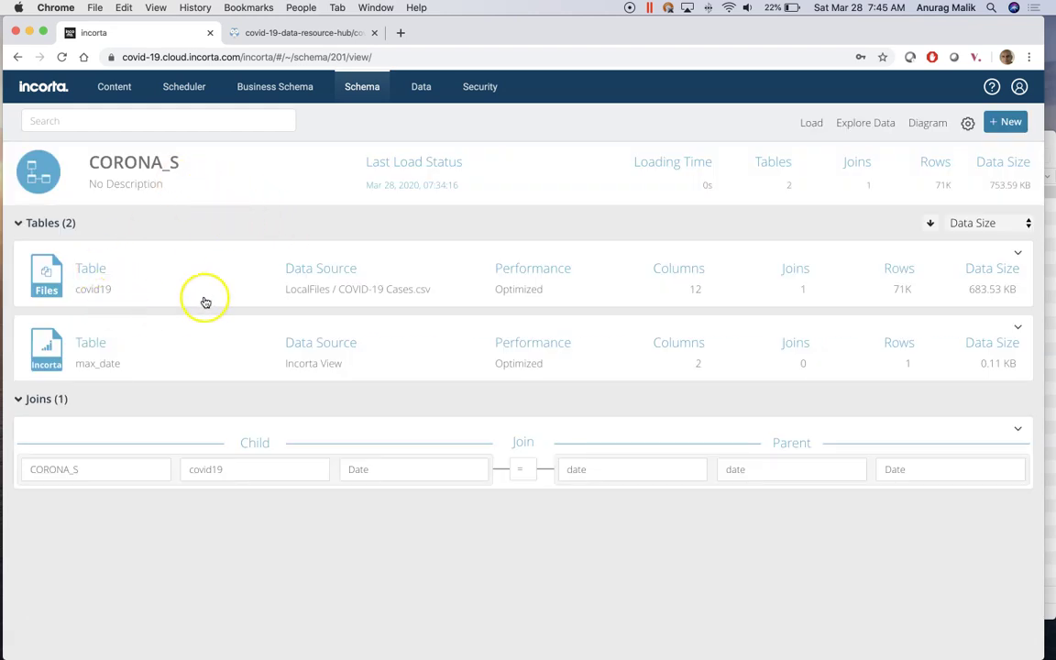
# - Review the file data source settings of the covid19 table and leave the table without making changes
pyautogui.click(46, 271)
pyautogui.click(79, 246)
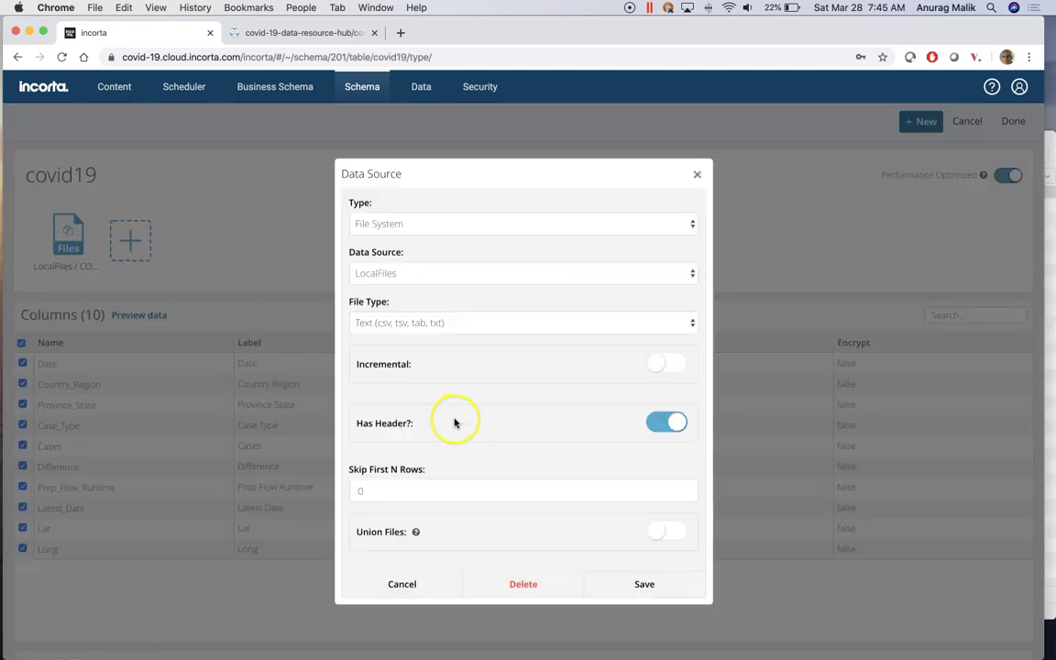
pyautogui.scroll(-5, 455, 424)
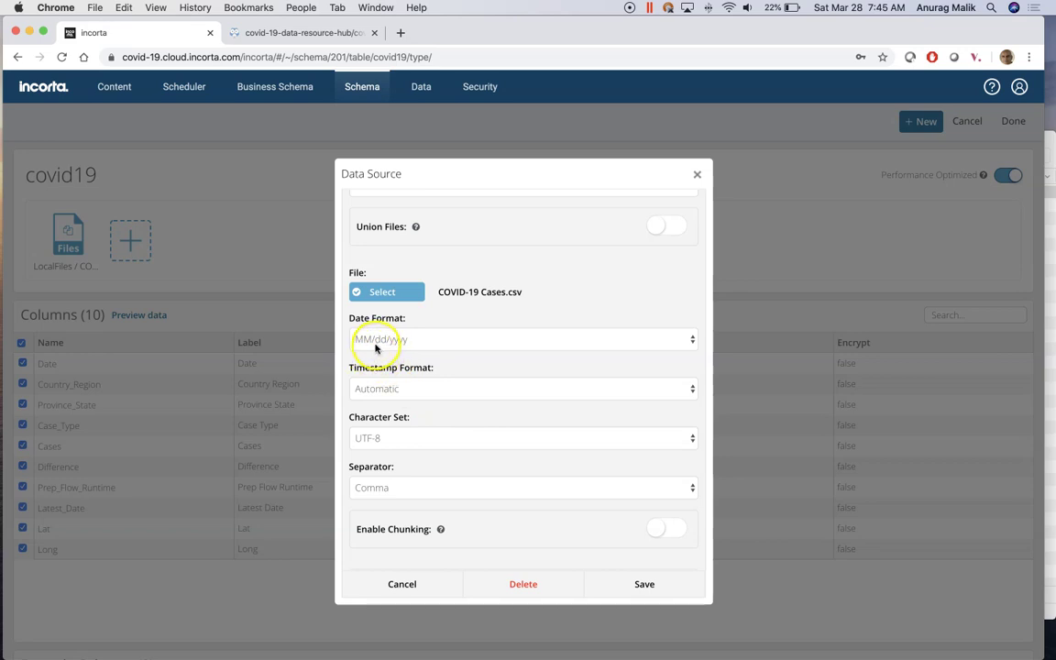
pyautogui.scroll(-2, 448, 365)
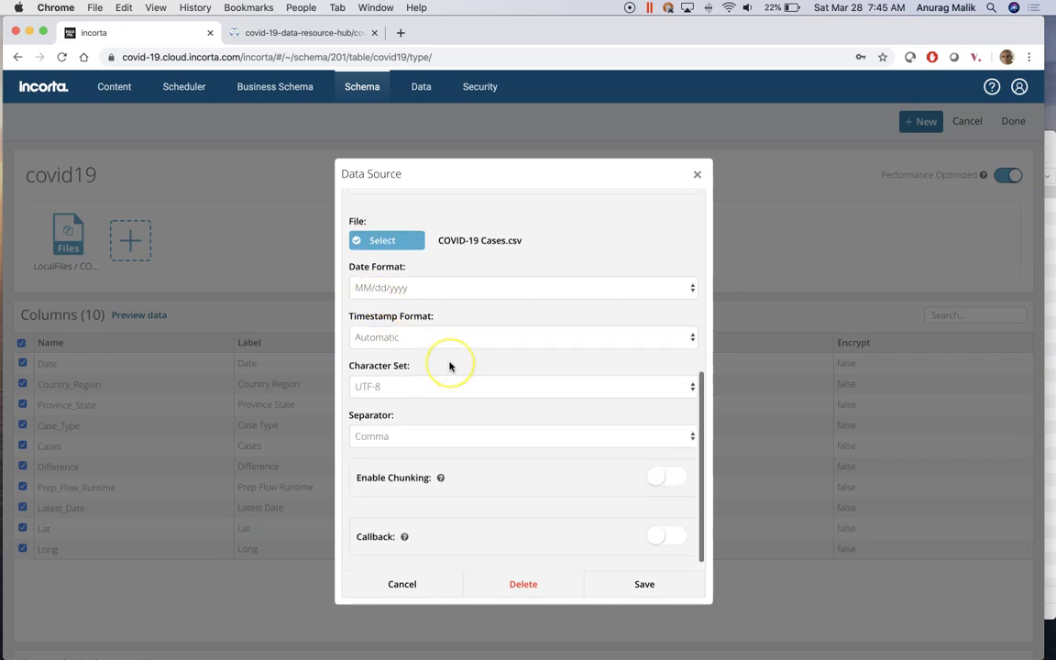
pyautogui.click(405, 584)
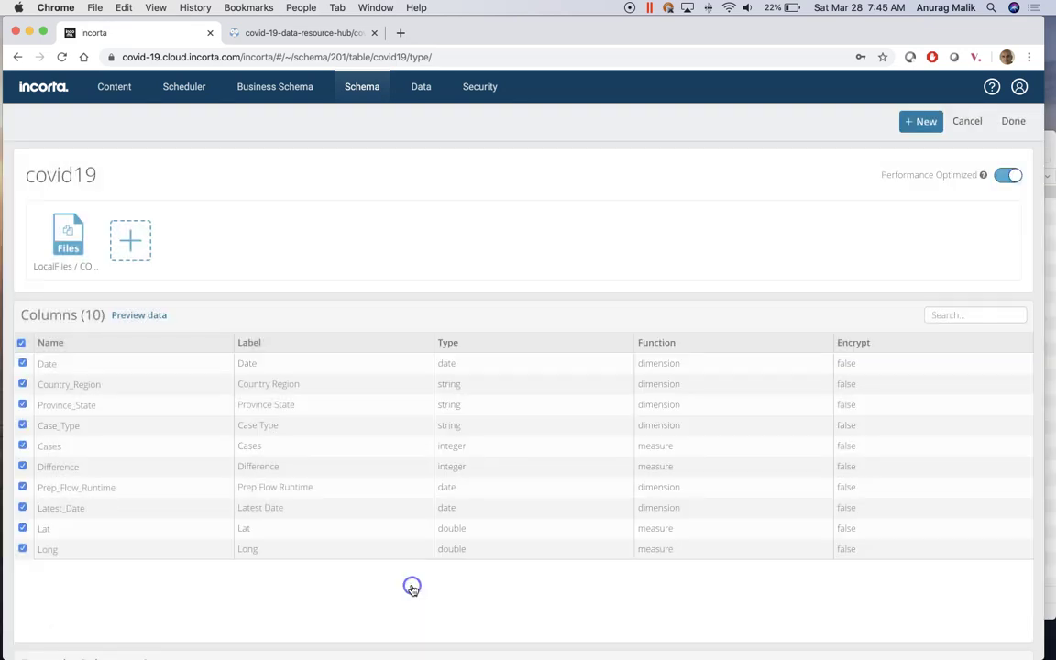
pyautogui.click(967, 122)
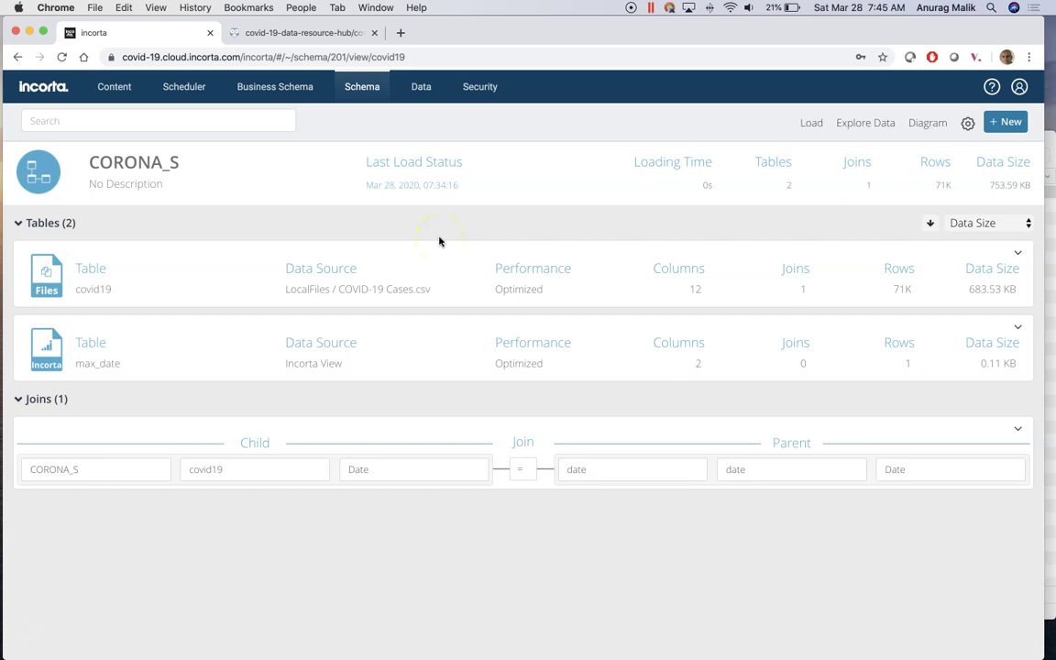
# - Explore the schema's data as an aggregated table with Cases as the measure, grouped by the covid19 Date
pyautogui.click(858, 124)
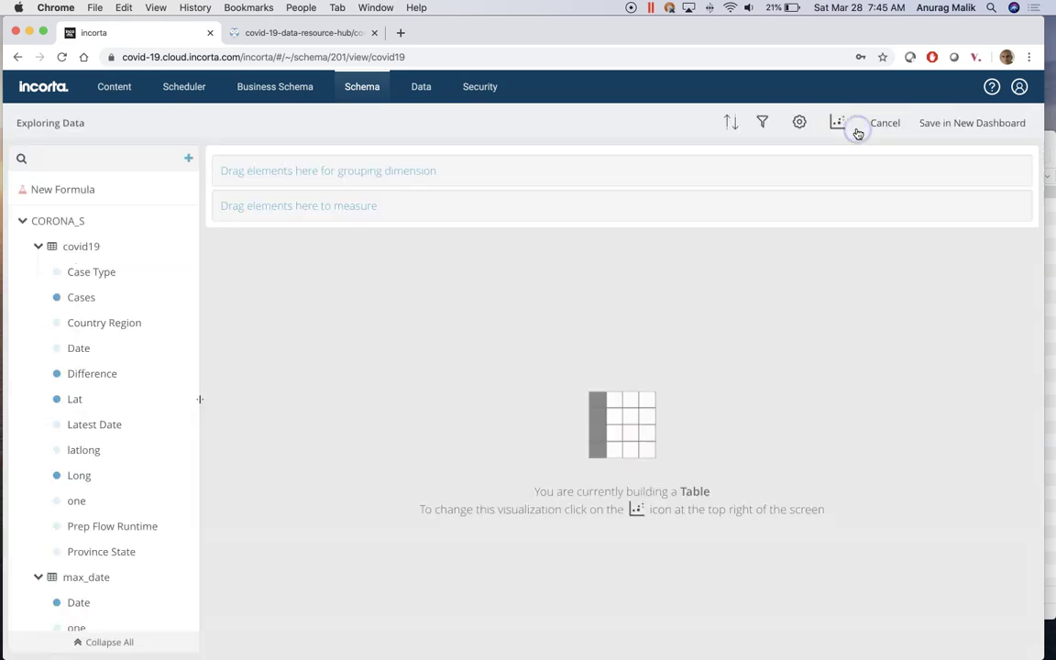
pyautogui.moveTo(89, 345); pyautogui.dragTo(90, 343)
pyautogui.moveTo(153, 326); pyautogui.dragTo(328, 162)
pyautogui.moveTo(82, 294); pyautogui.dragTo(327, 194)
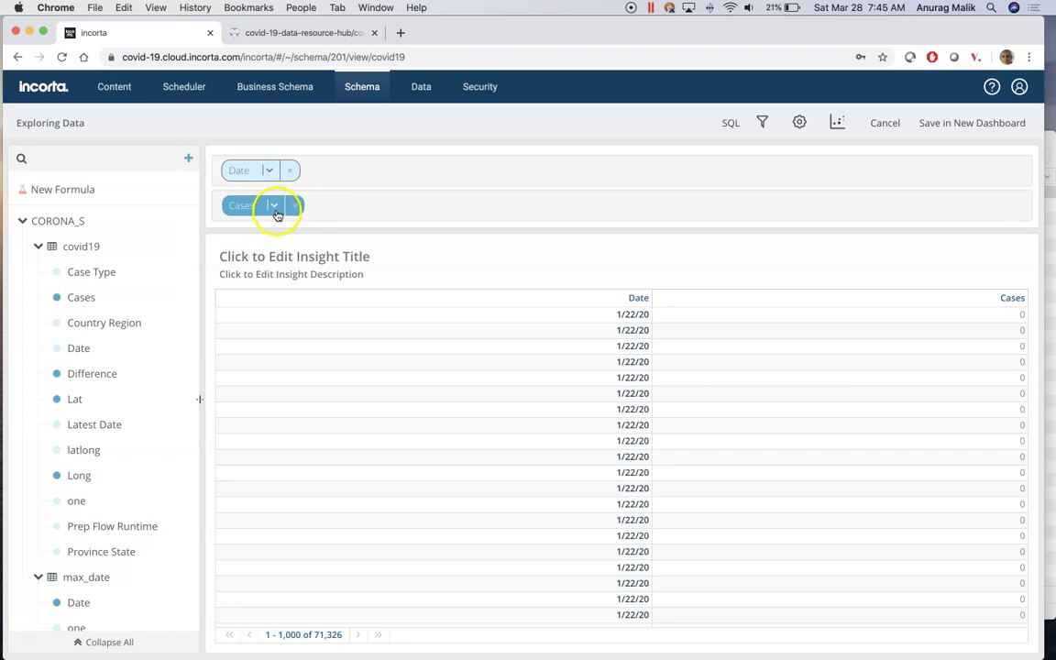
pyautogui.click(837, 123)
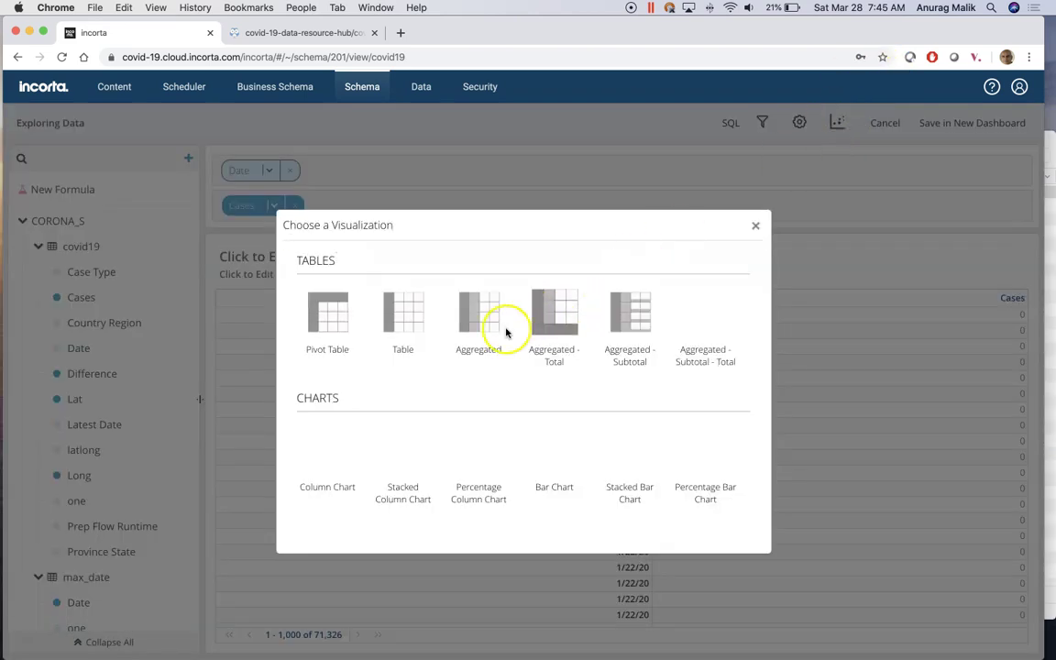
pyautogui.click(488, 320)
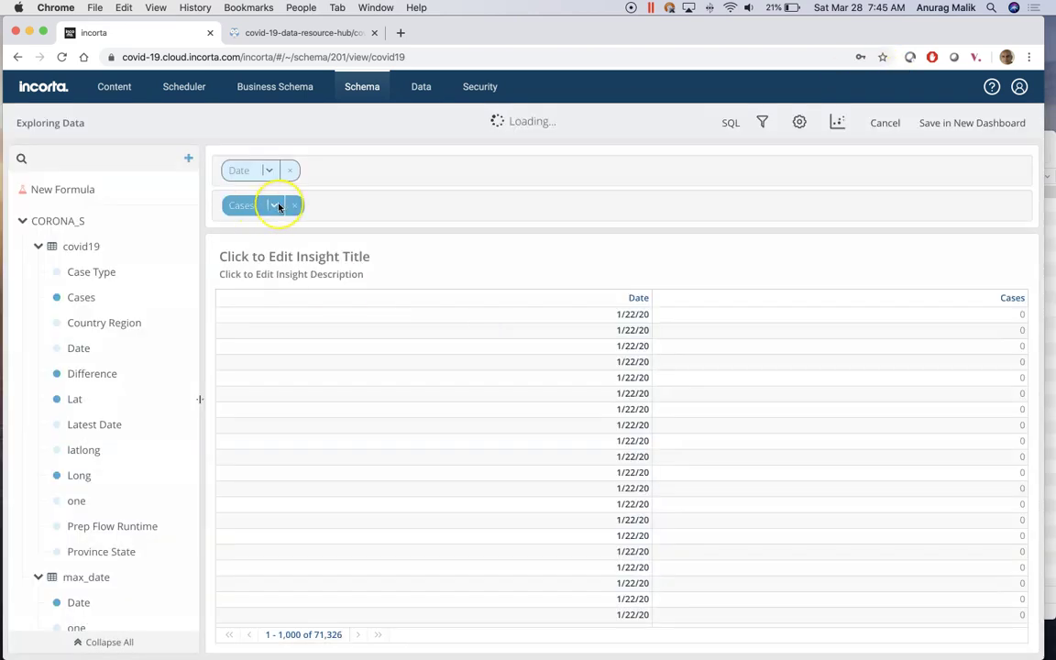
# - Filter the Cases measure by Case Type, including only Confirmed
pyautogui.click(275, 207)
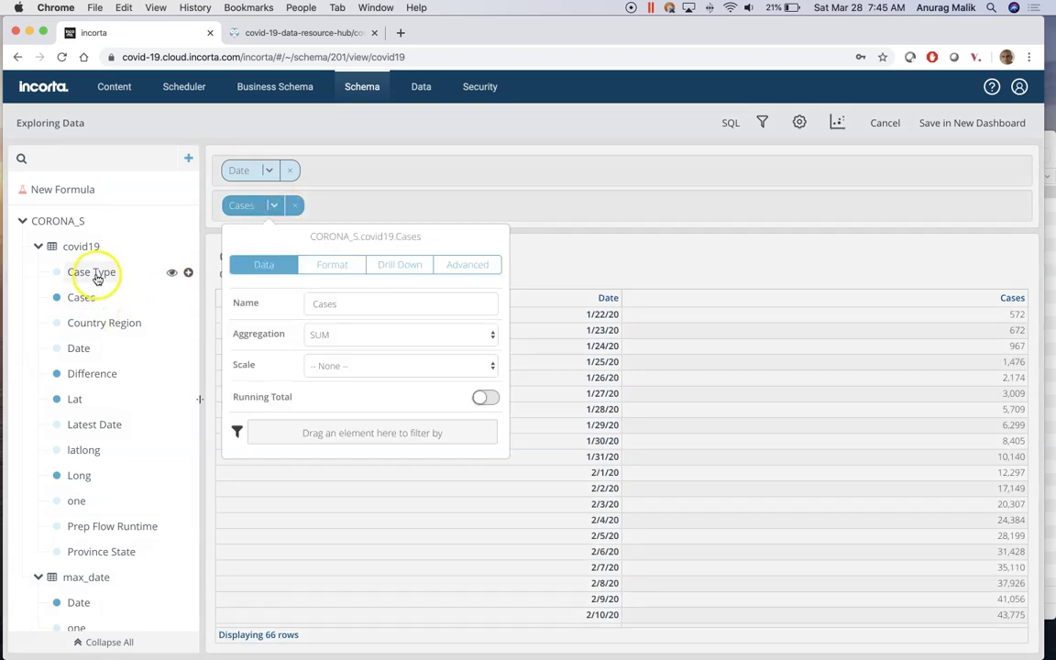
pyautogui.moveTo(104, 273); pyautogui.dragTo(335, 424)
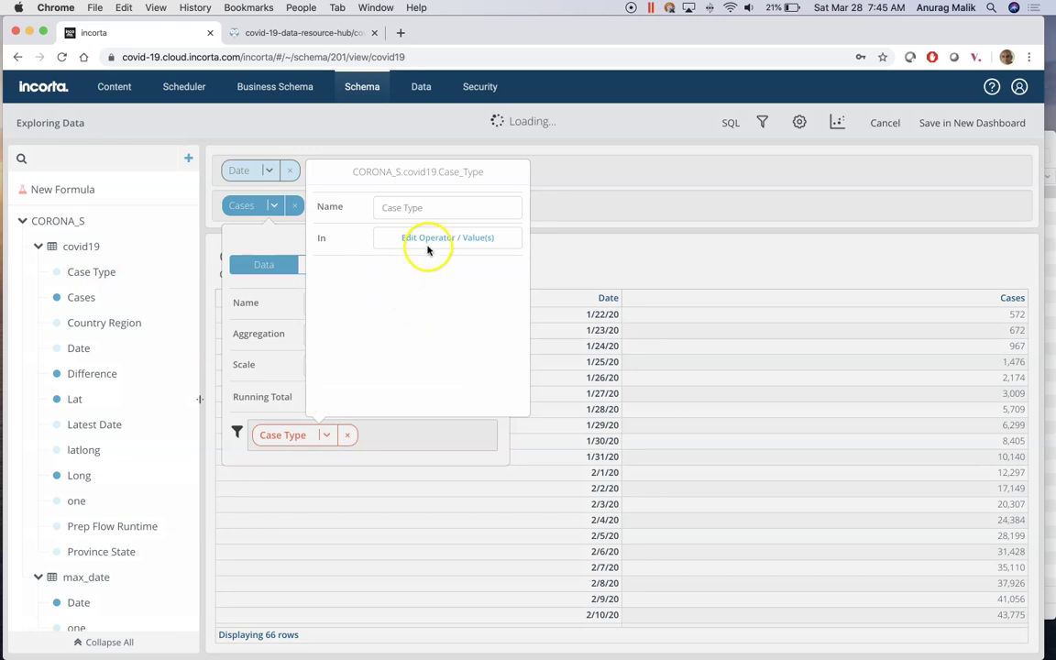
pyautogui.click(443, 240)
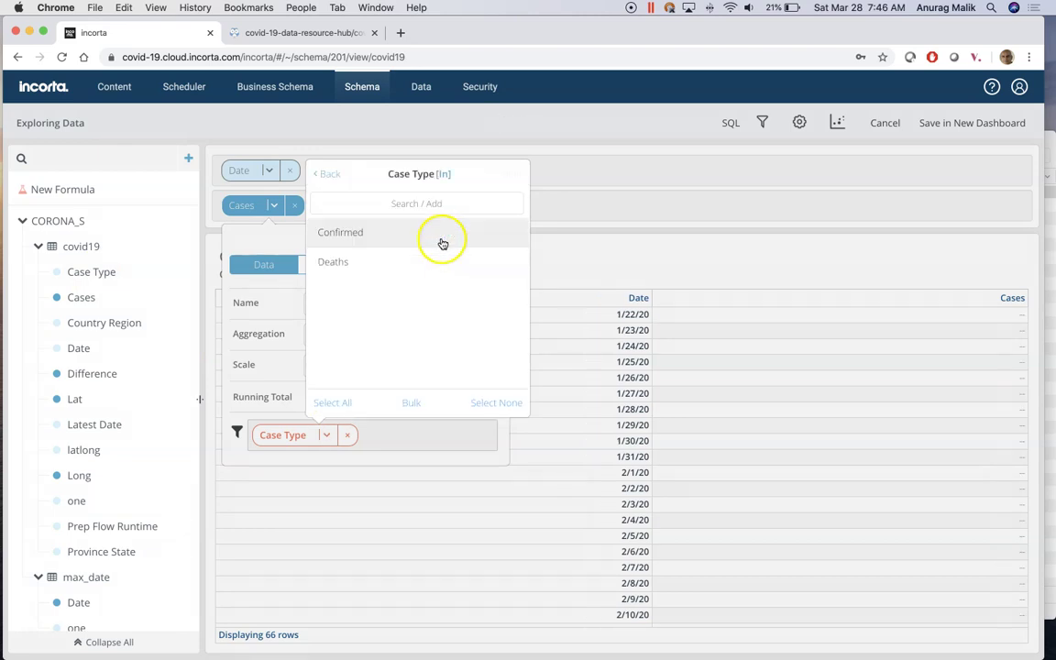
pyautogui.click(393, 236)
pyautogui.click(512, 176)
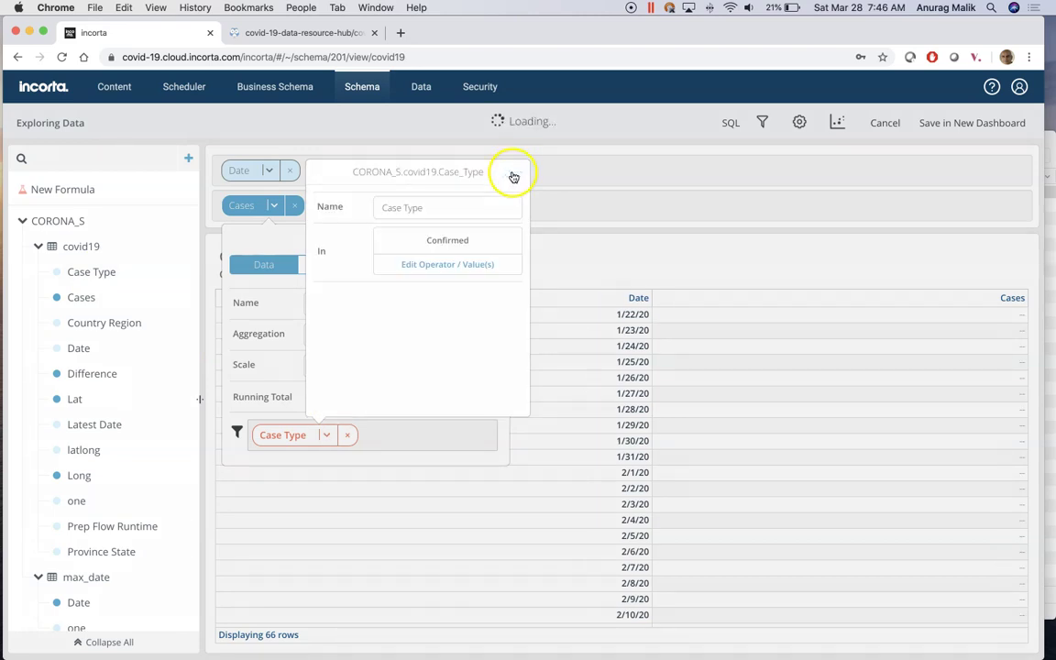
pyautogui.click(606, 180)
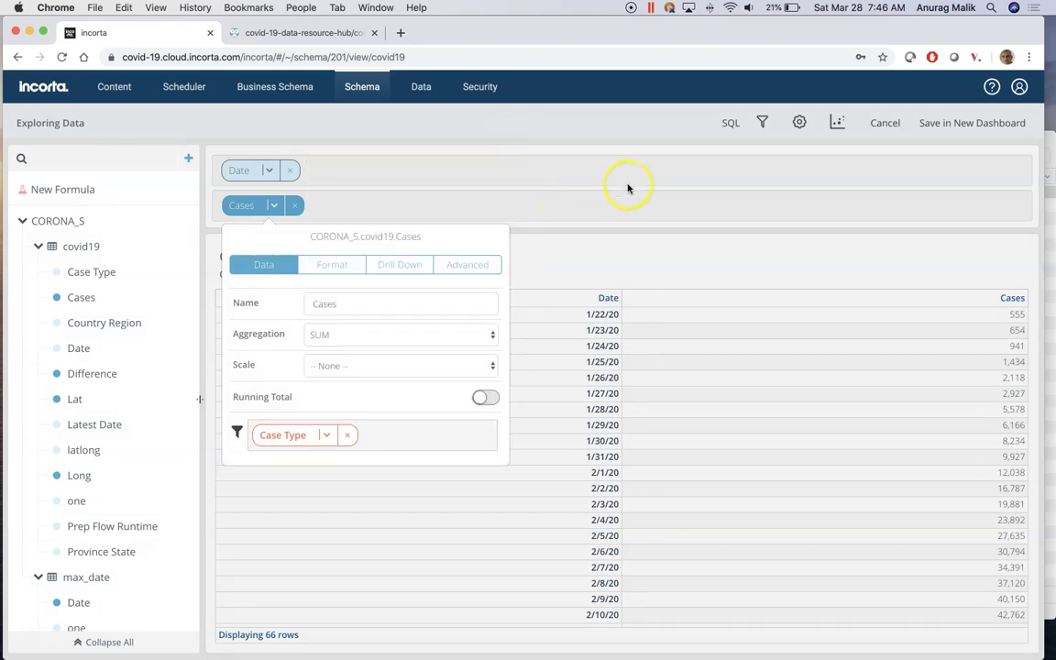
pyautogui.click(628, 188)
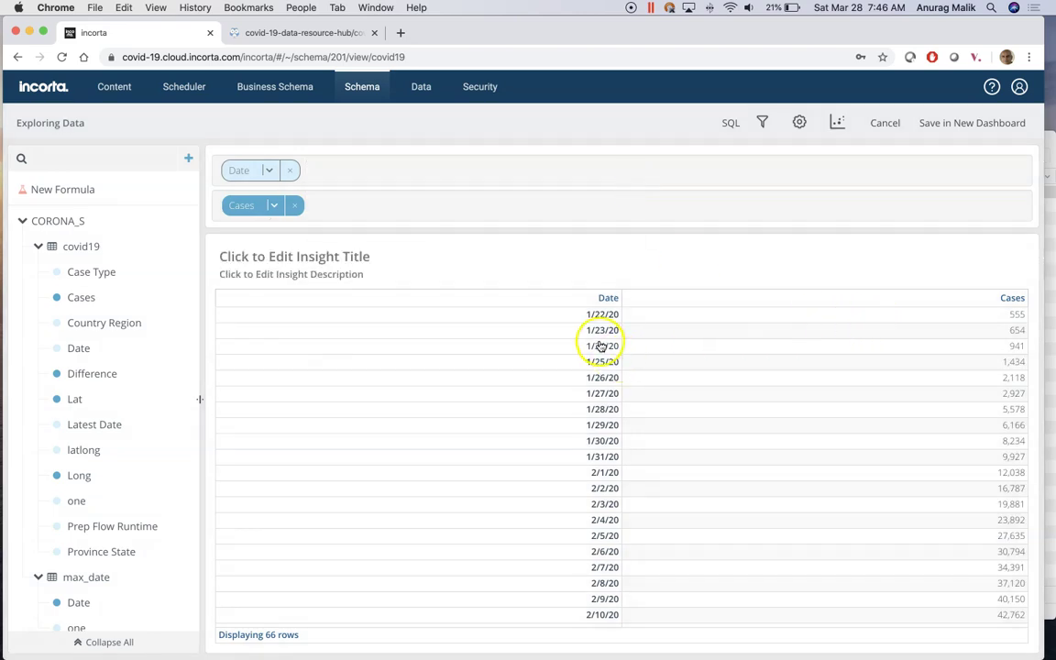
# - Sort the Date grouping by the covid19 Date in descending order and save the table in a new dashboard
pyautogui.click(269, 171)
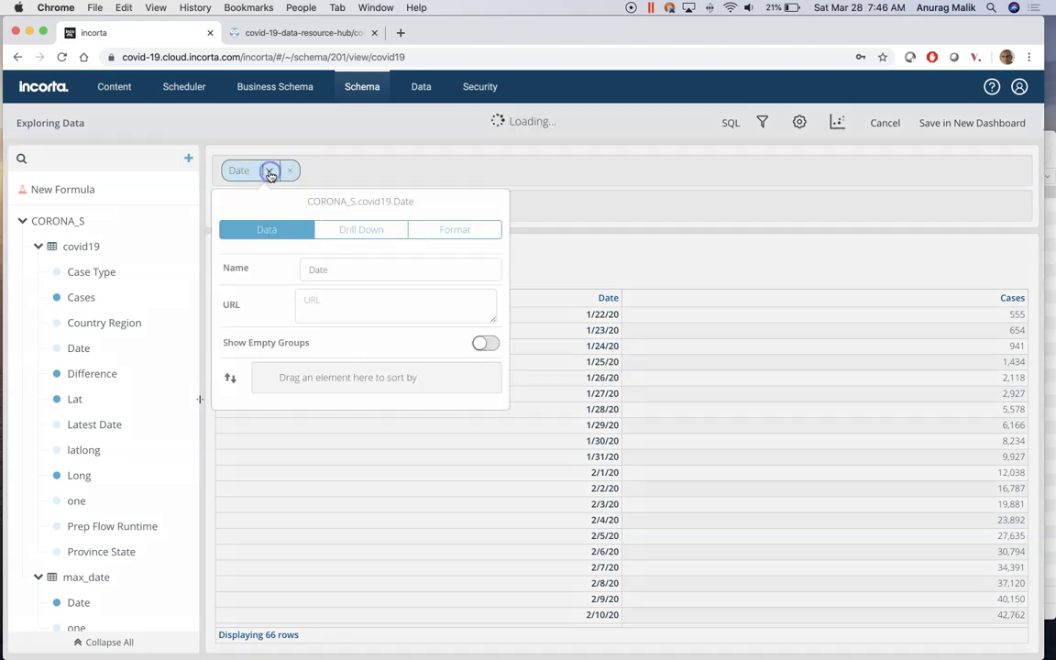
pyautogui.moveTo(90, 349); pyautogui.dragTo(278, 384)
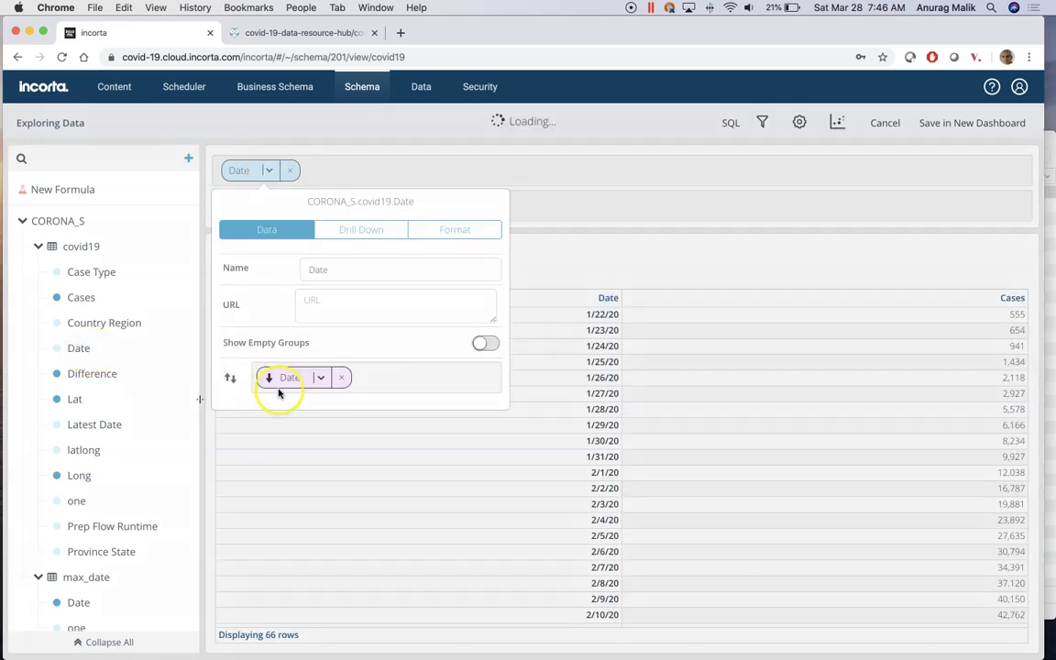
pyautogui.click(651, 206)
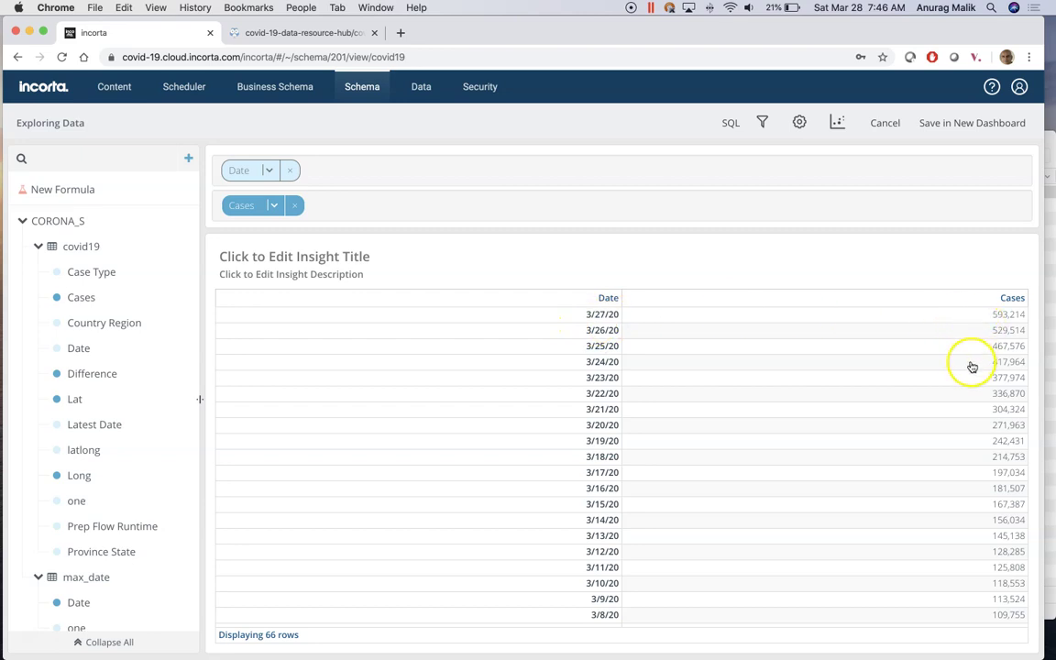
pyautogui.click(949, 131)
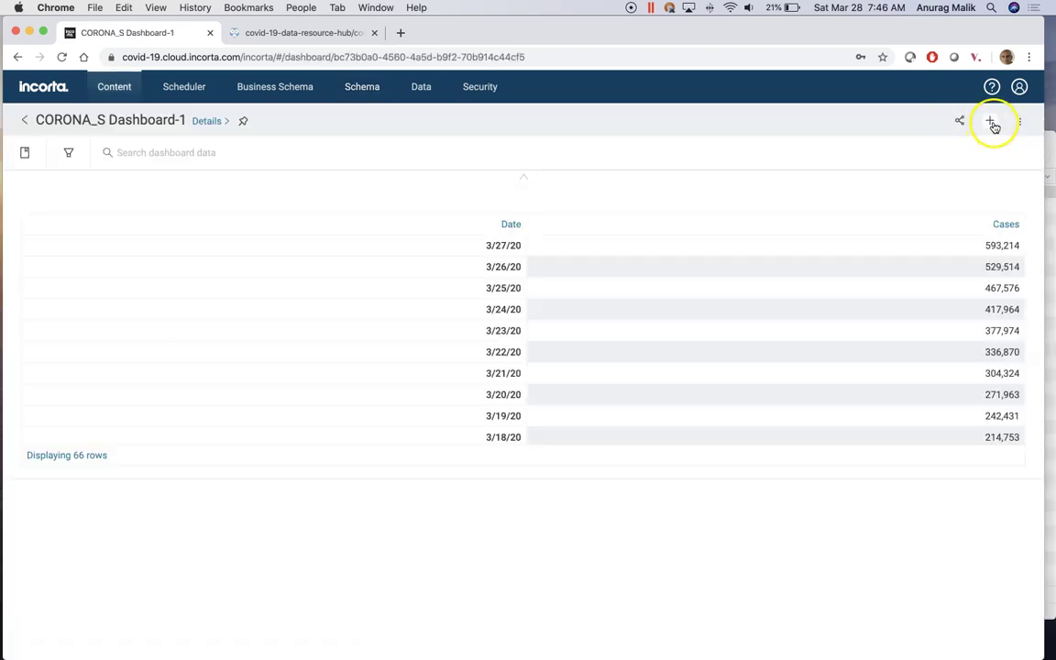
# - Add a new aggregated table insight to the dashboard with Cases as the measure, grouped by Province State
pyautogui.click(992, 123)
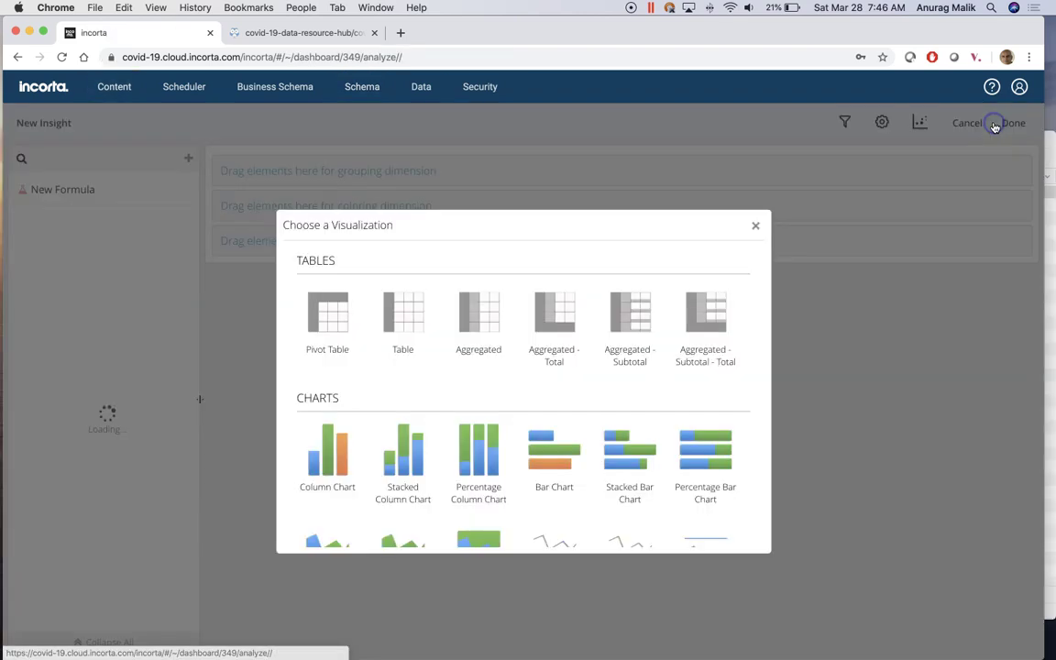
pyautogui.click(491, 319)
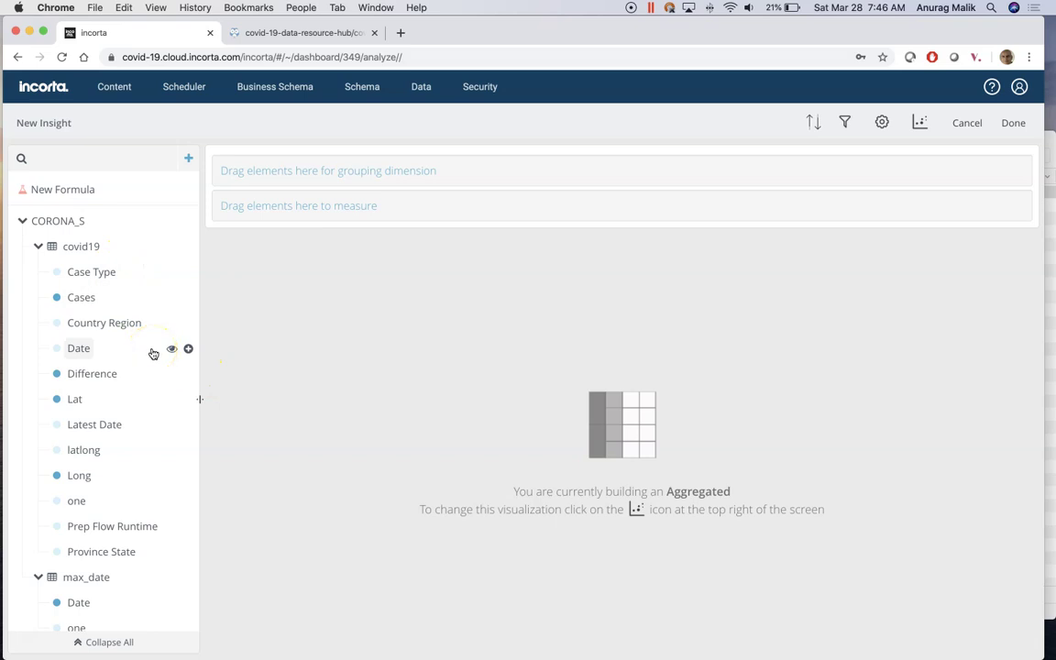
pyautogui.scroll(-2, 152, 354)
pyautogui.scroll(2, 152, 354)
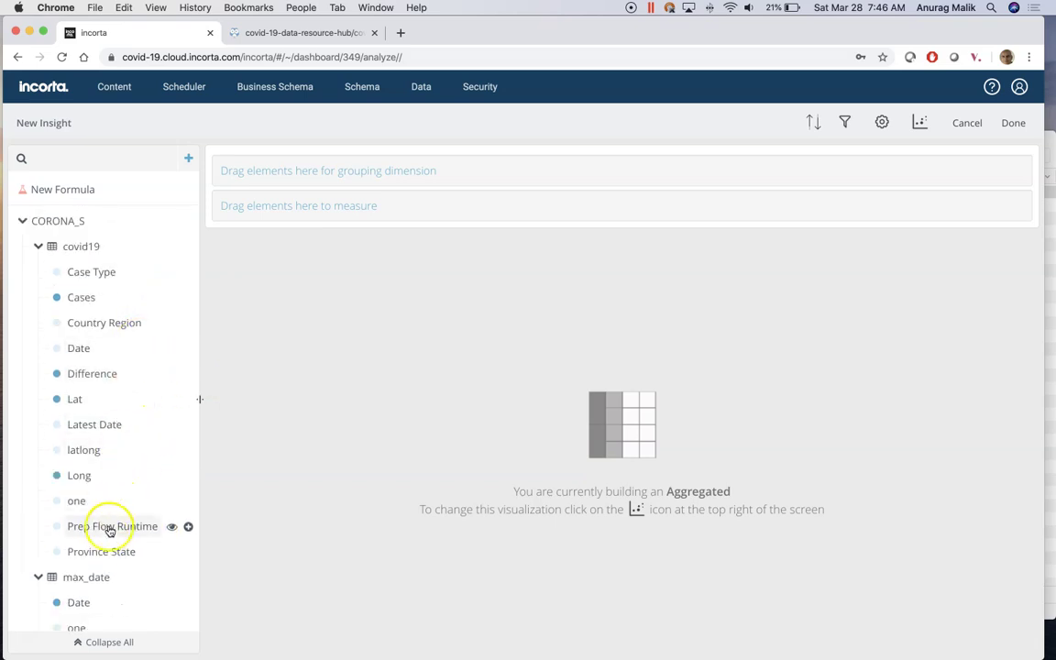
pyautogui.moveTo(88, 559); pyautogui.dragTo(491, 173)
pyautogui.moveTo(81, 298); pyautogui.dragTo(330, 202)
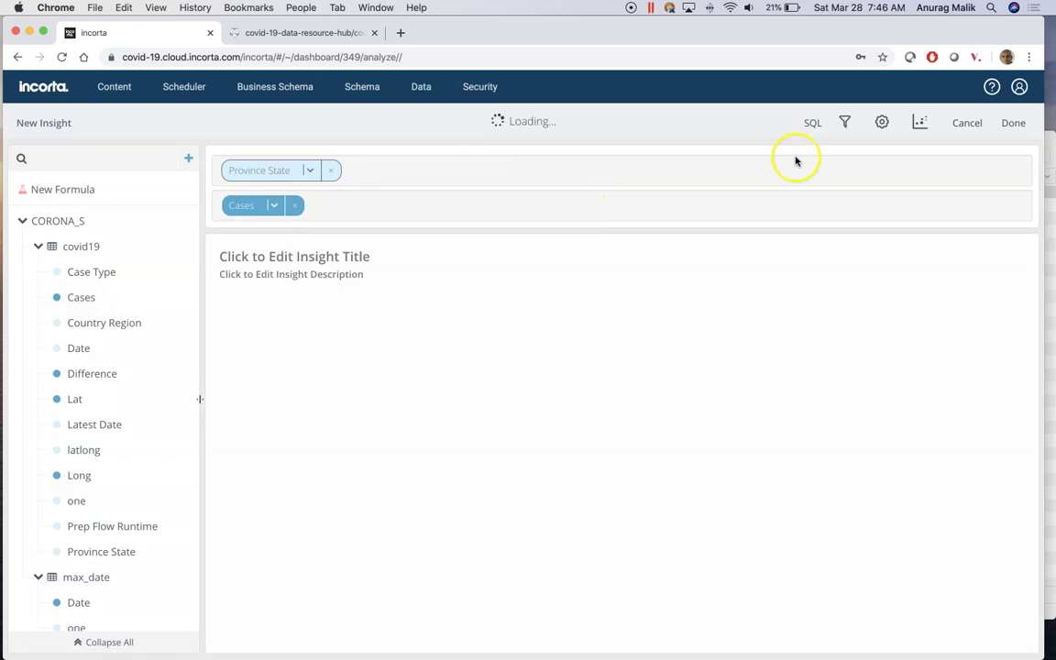
# - Filter the insight's individual values by Country Region, including only US
pyautogui.click(846, 124)
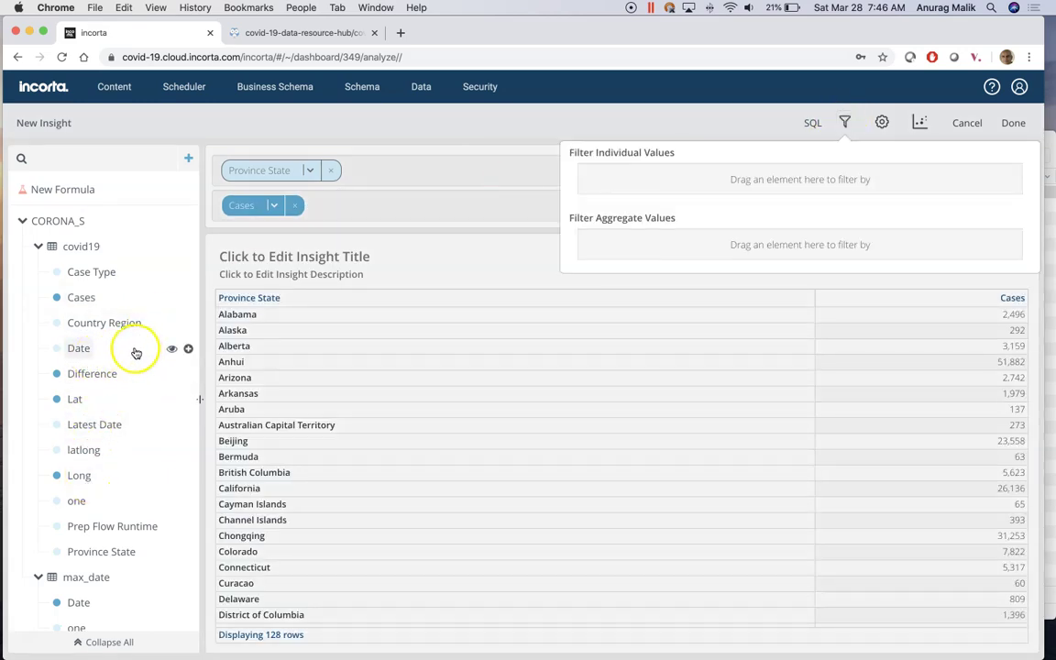
pyautogui.moveTo(135, 323); pyautogui.dragTo(648, 181)
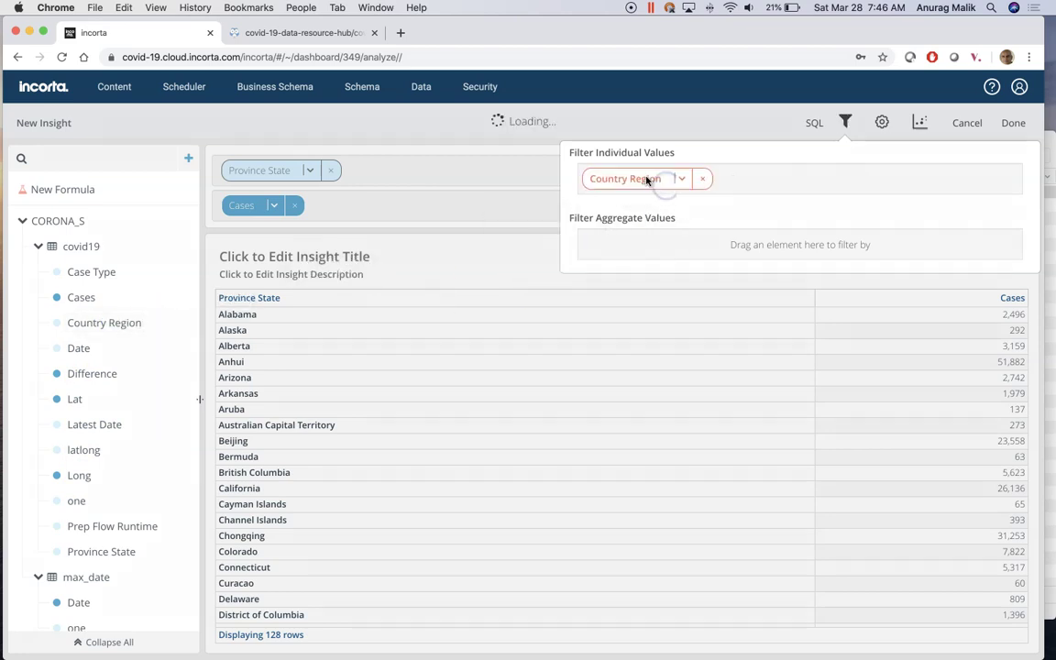
pyautogui.click(679, 178)
pyautogui.click(761, 277)
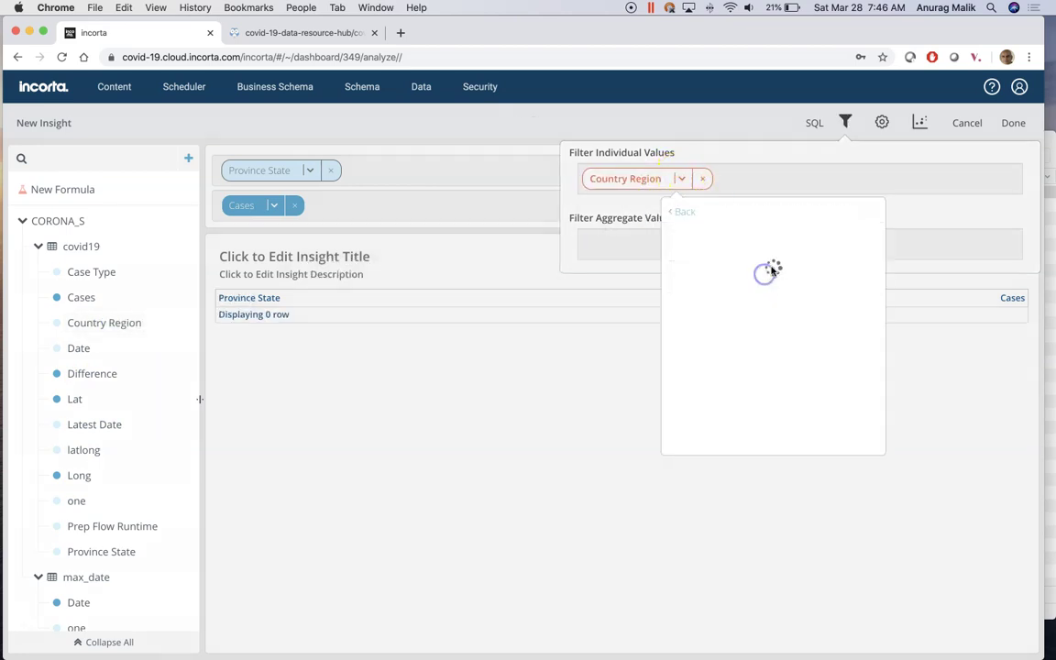
pyautogui.write('us')
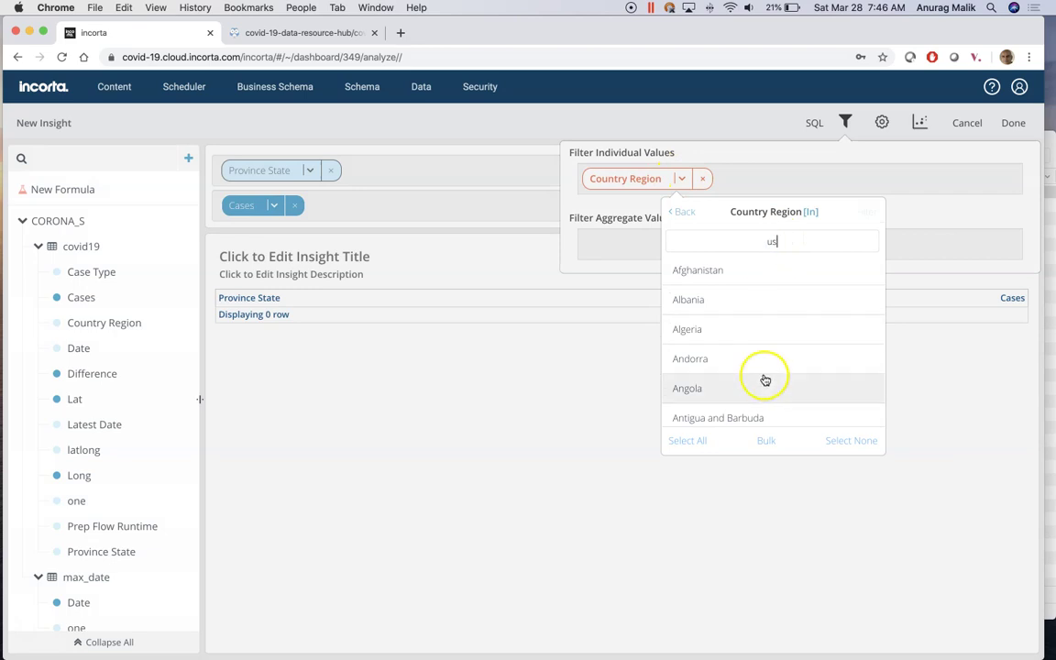
pyautogui.scroll(-1, 766, 377)
pyautogui.click(725, 410)
pyautogui.click(864, 211)
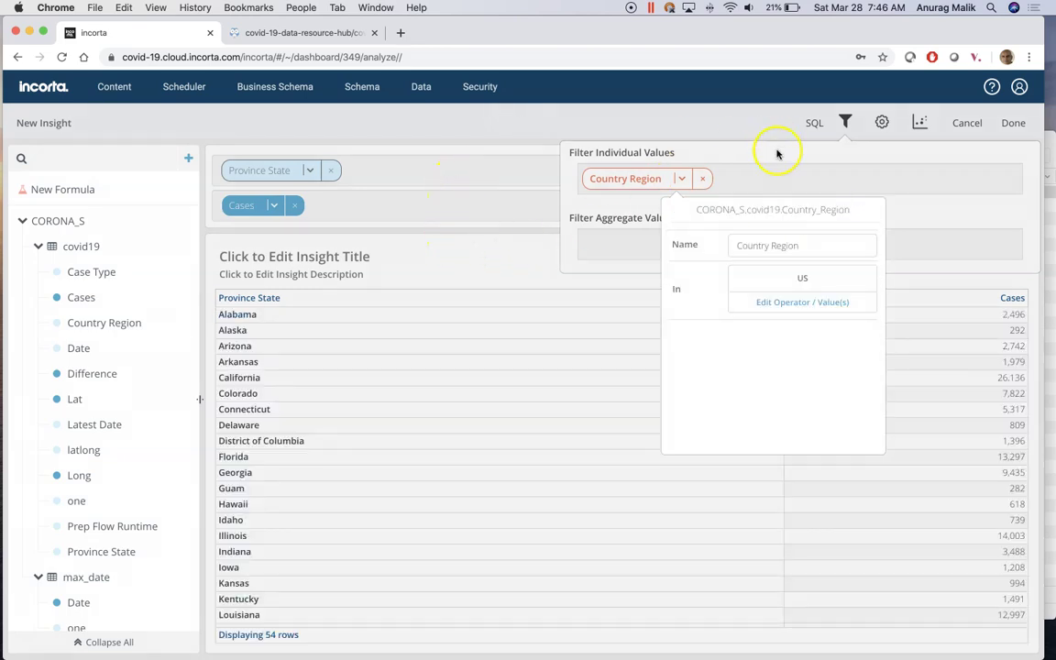
pyautogui.click(783, 181)
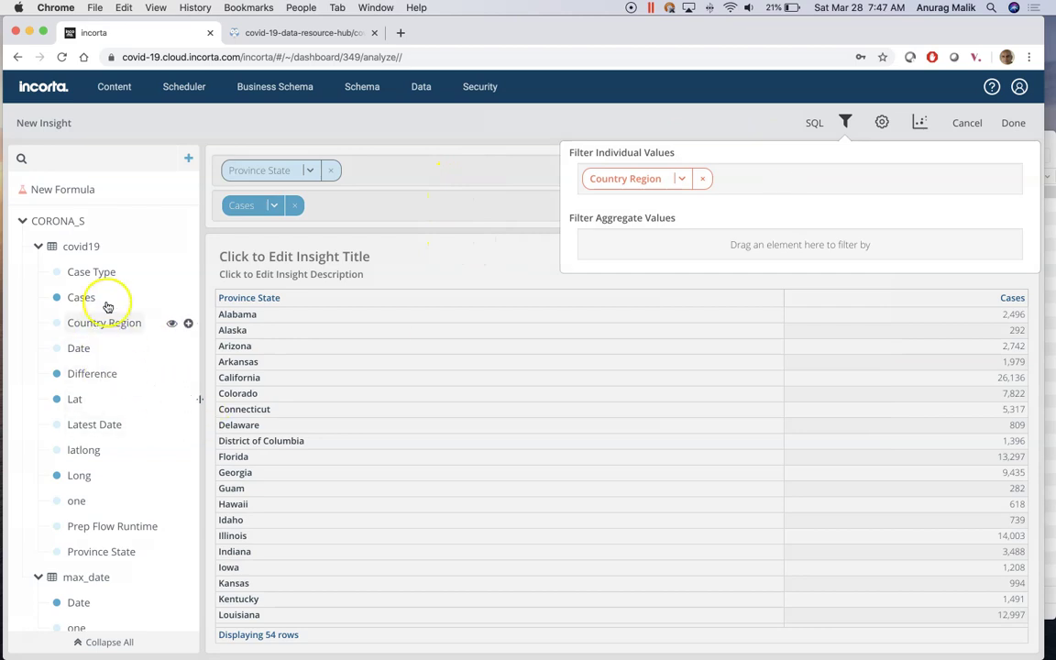
# - Filter the insight's individual values by Case Type, including only Confirmed
pyautogui.moveTo(106, 275); pyautogui.dragTo(785, 186)
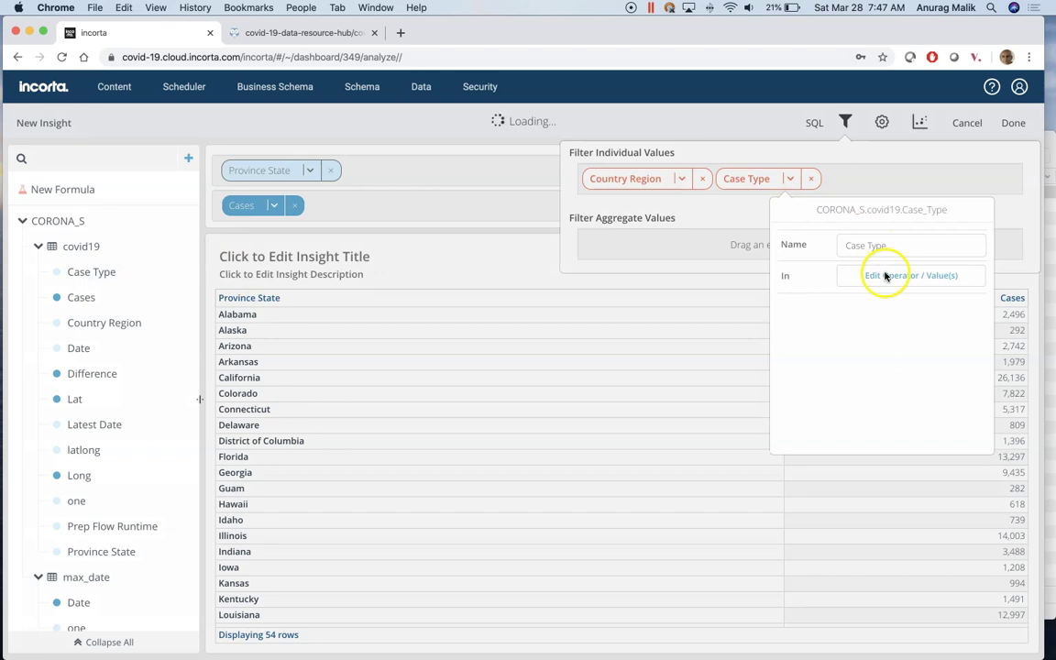
pyautogui.click(894, 275)
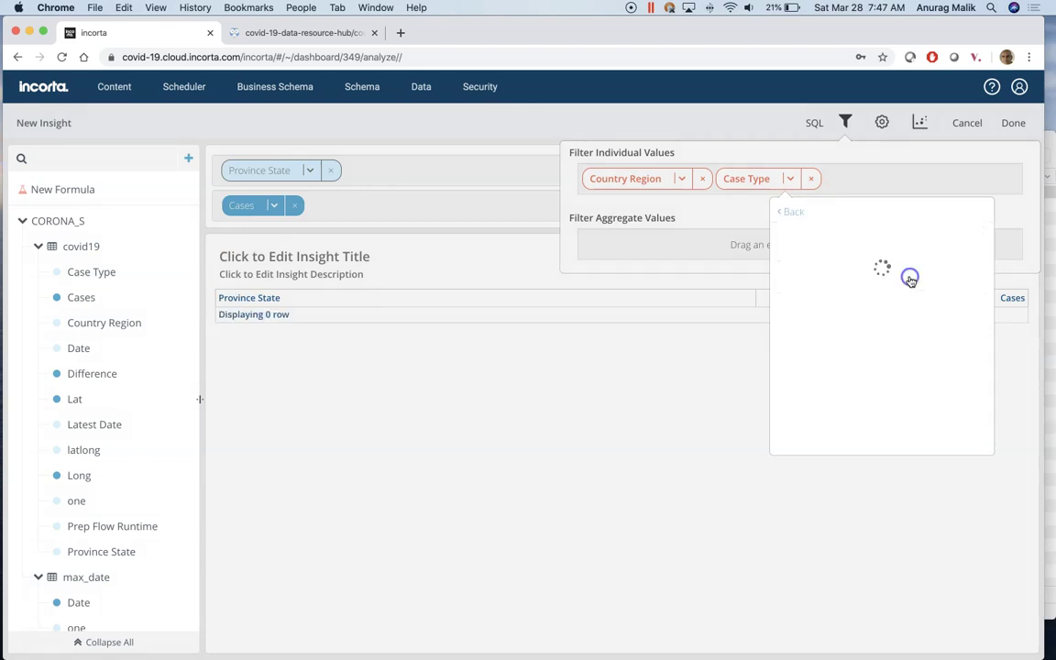
pyautogui.click(849, 273)
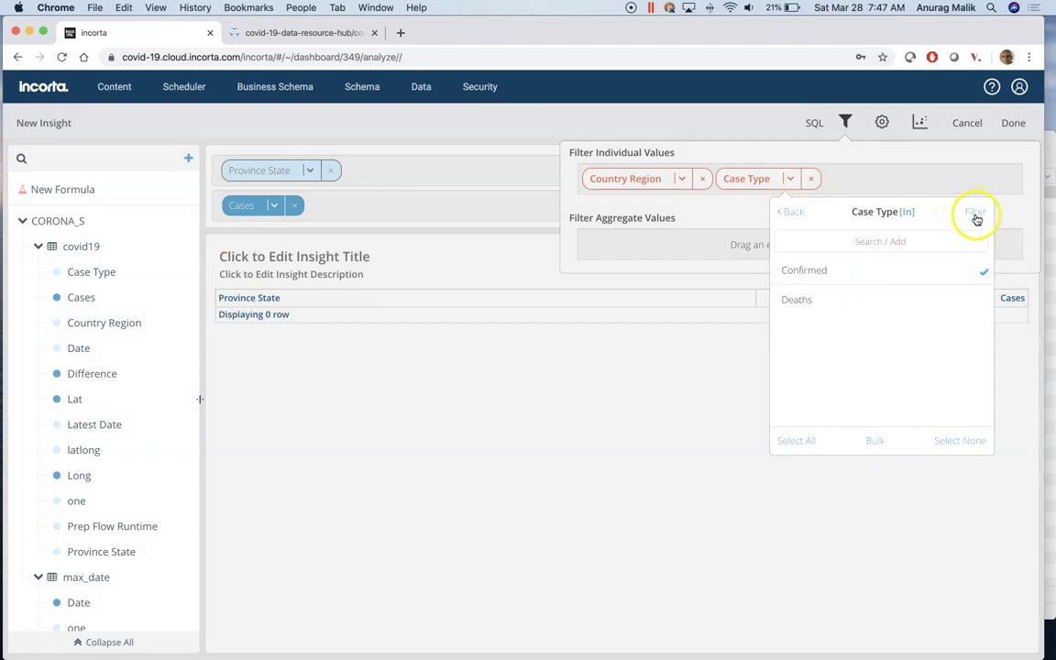
pyautogui.click(976, 215)
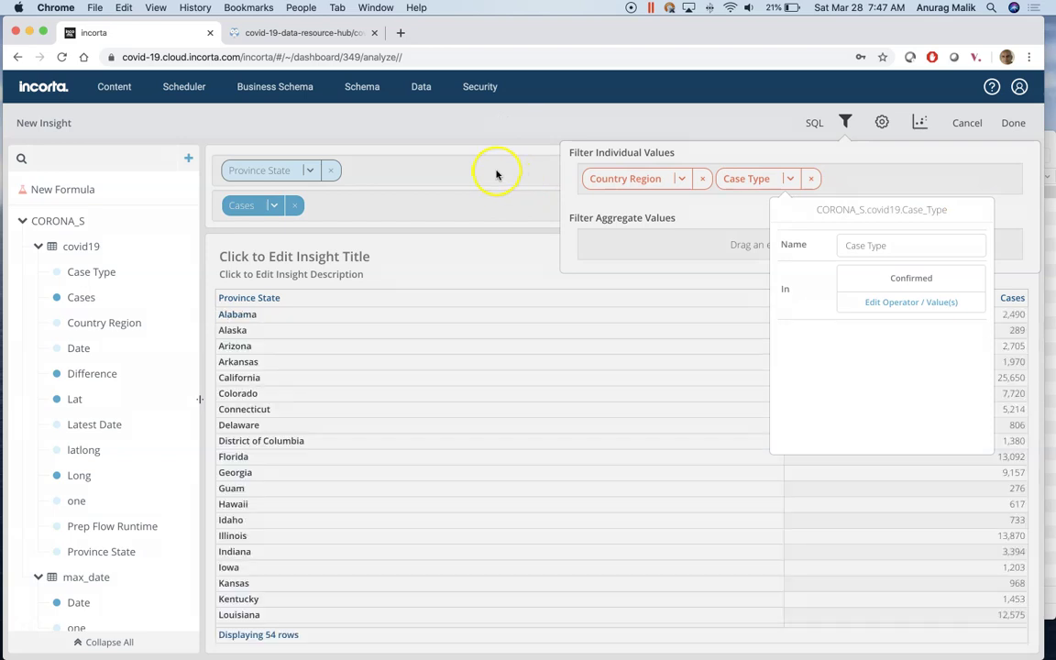
pyautogui.click(496, 172)
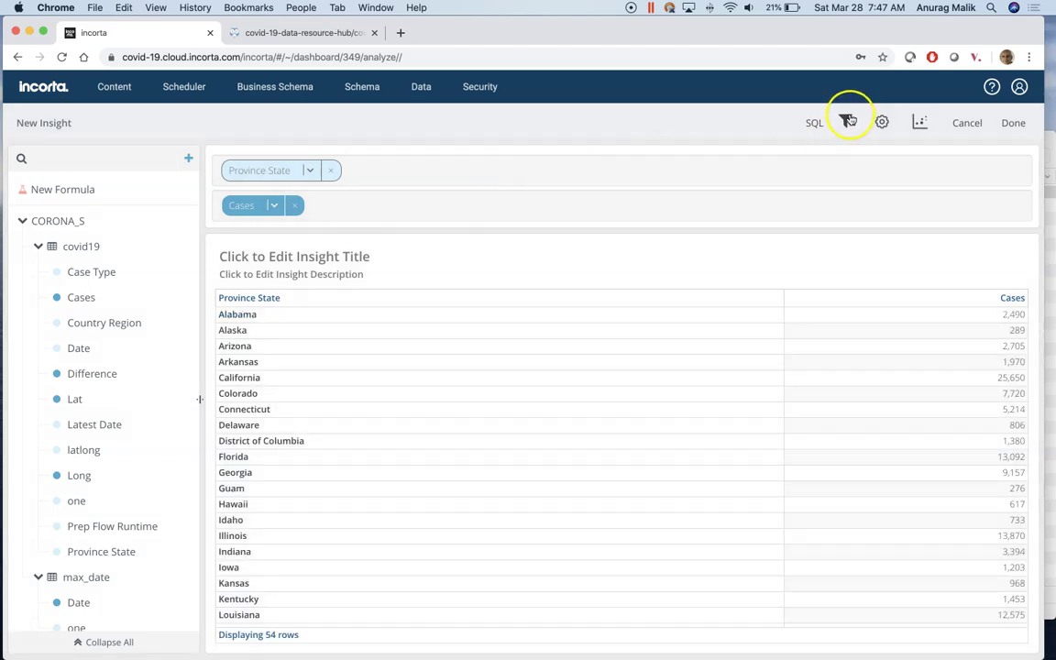
# - Sort the Province State grouping by Cases in descending order and save the insight to the dashboard
pyautogui.click(310, 171)
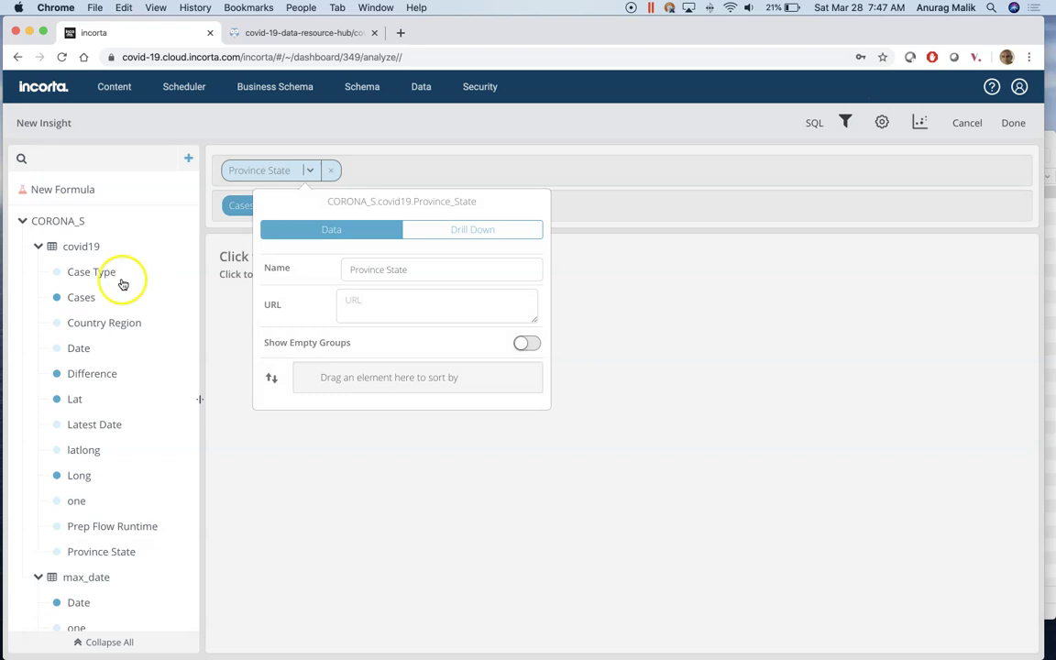
pyautogui.moveTo(82, 299); pyautogui.dragTo(417, 370)
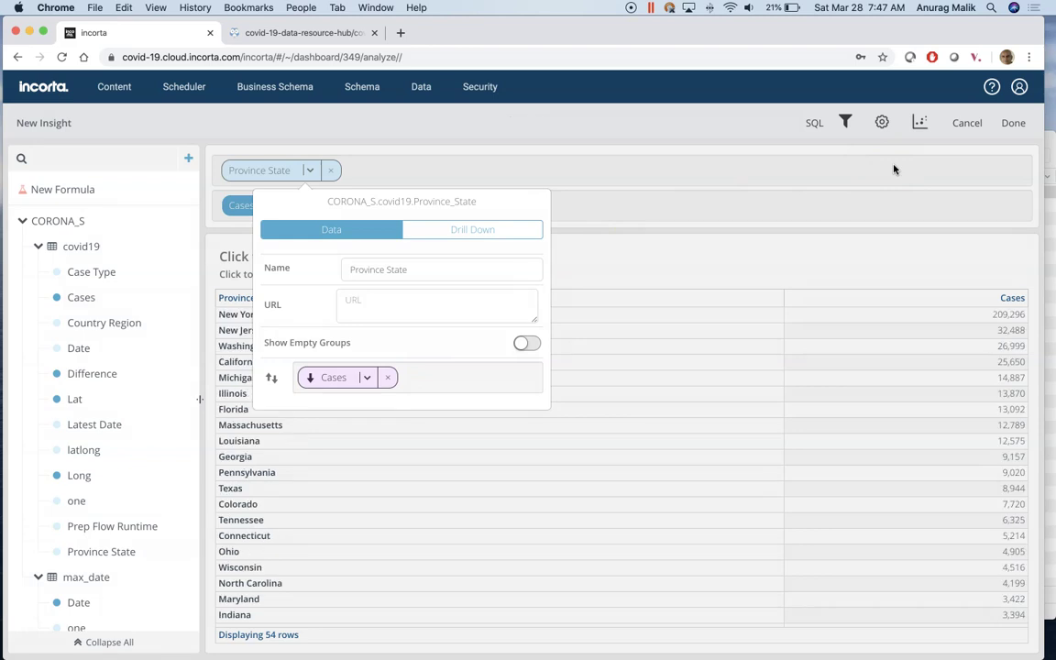
pyautogui.click(895, 169)
pyautogui.click(1013, 122)
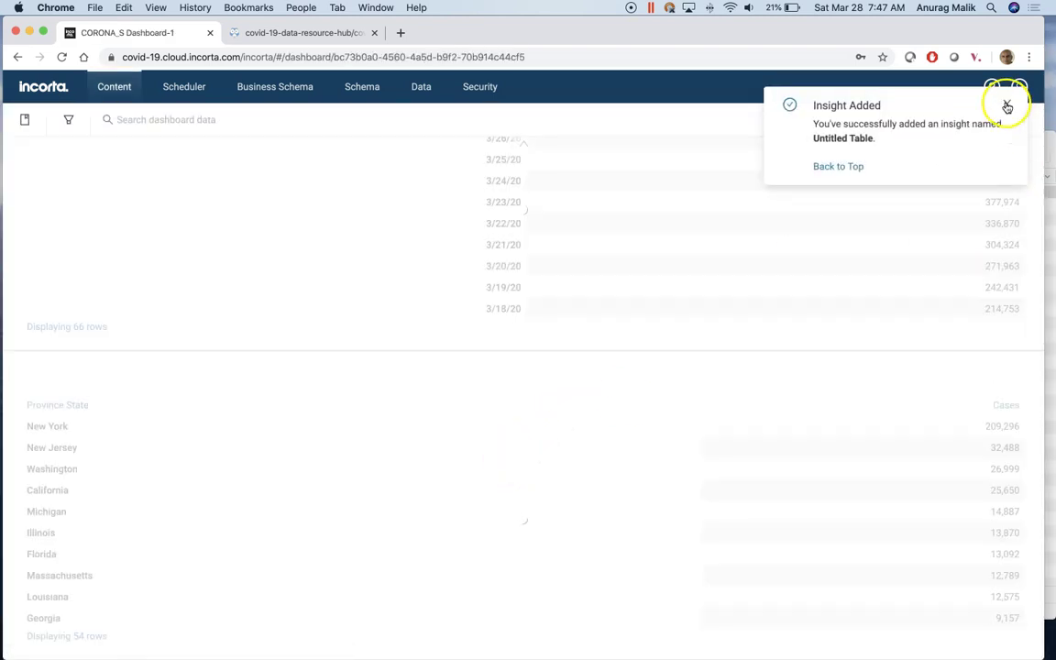
pyautogui.click(1012, 108)
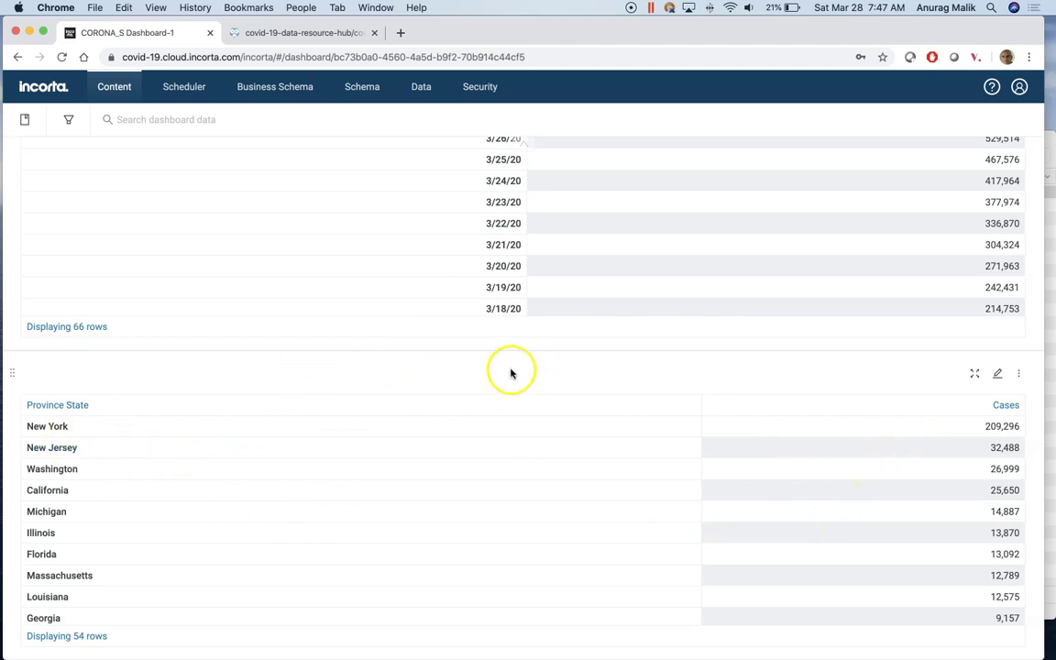
# - Filter the dashboard by the date 3/27/20 to check that day's cases by state, and remove the filter
pyautogui.scroll(3, 511, 372)
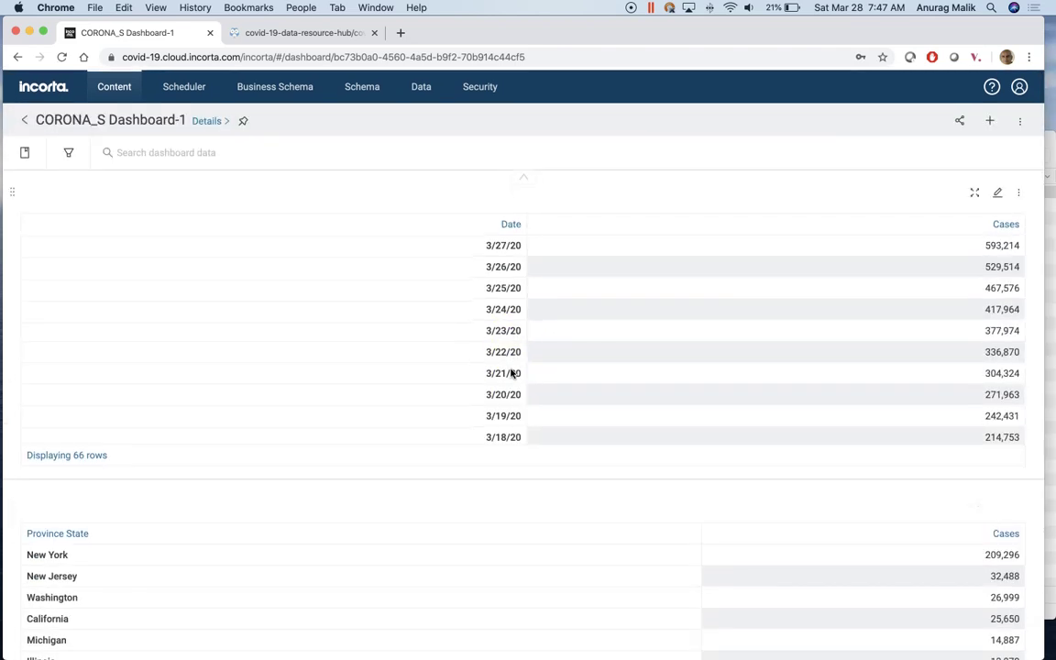
pyautogui.scroll(-3, 333, 488)
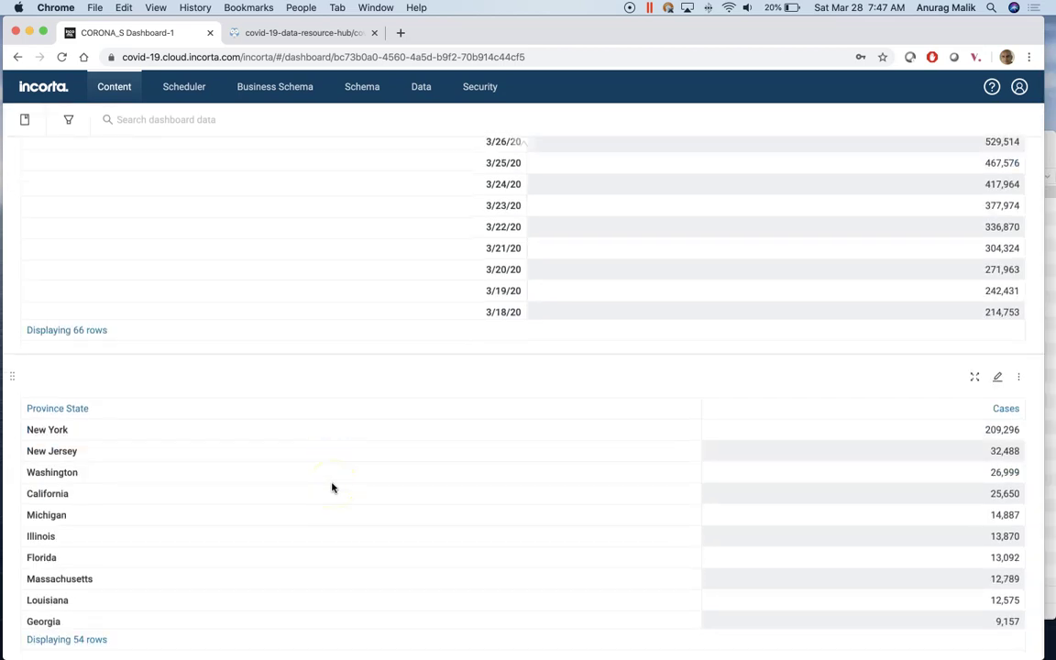
pyautogui.scroll(-1, 333, 488)
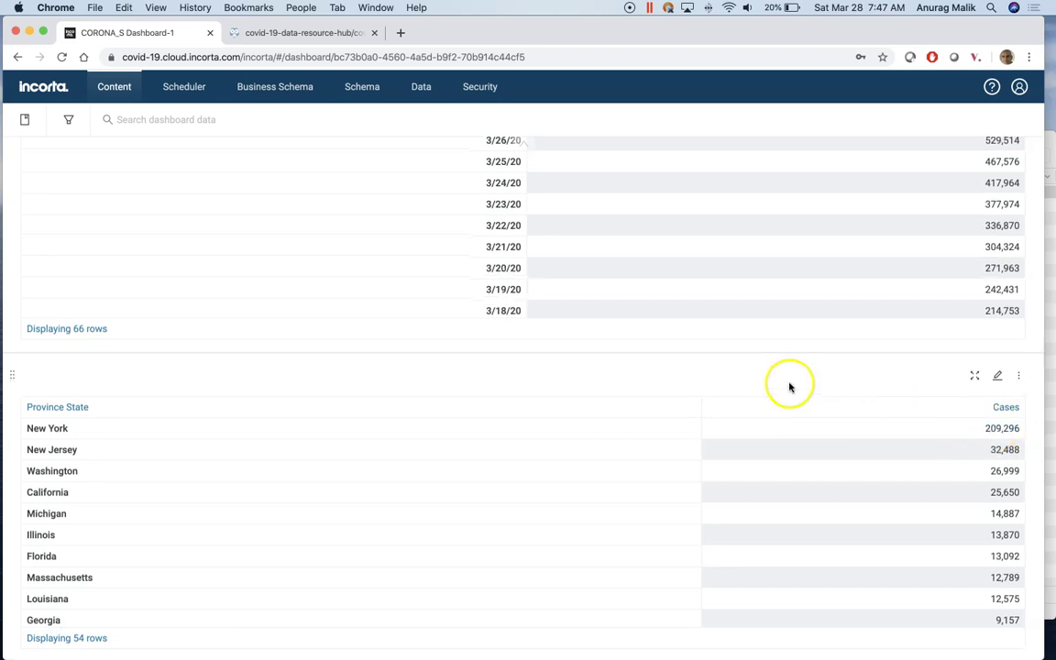
pyautogui.scroll(5, 959, 504)
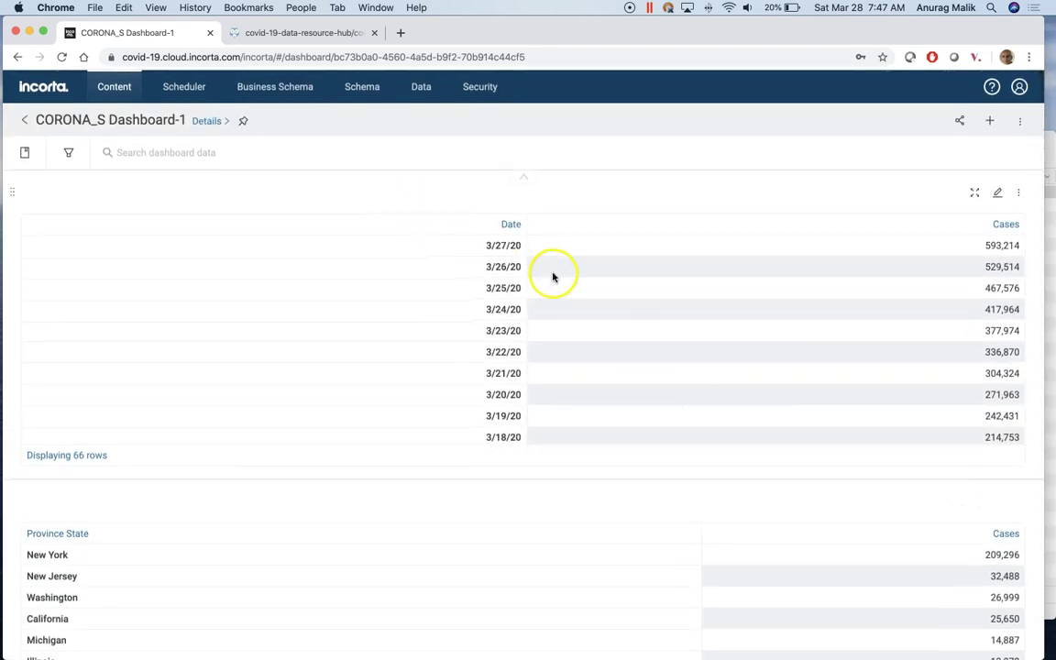
pyautogui.click(501, 245)
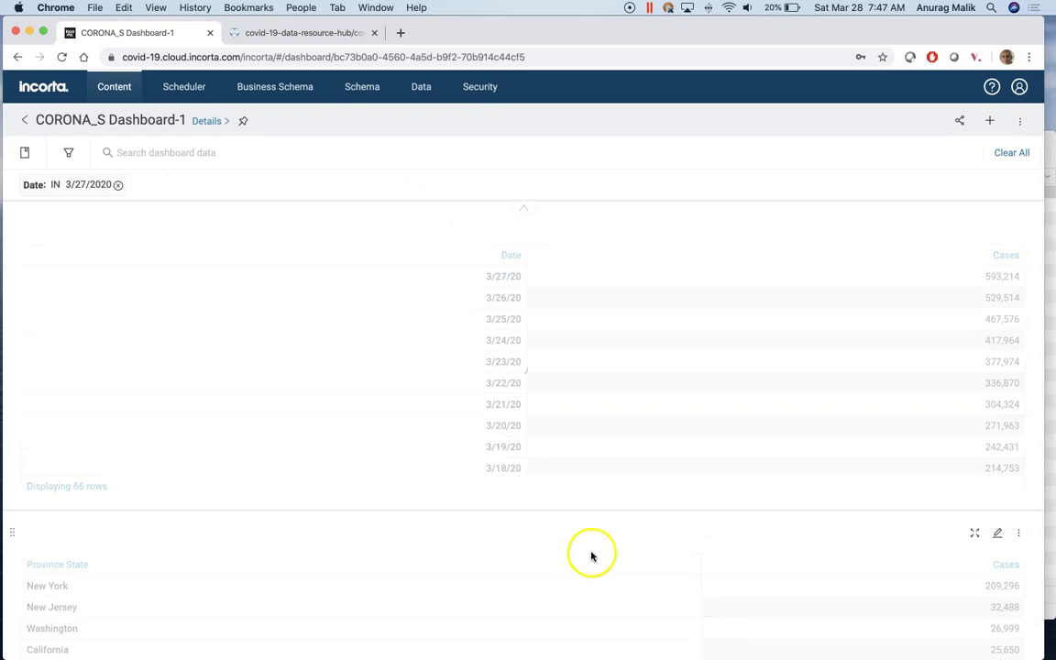
pyautogui.scroll(-3, 576, 544)
pyautogui.click(1006, 453)
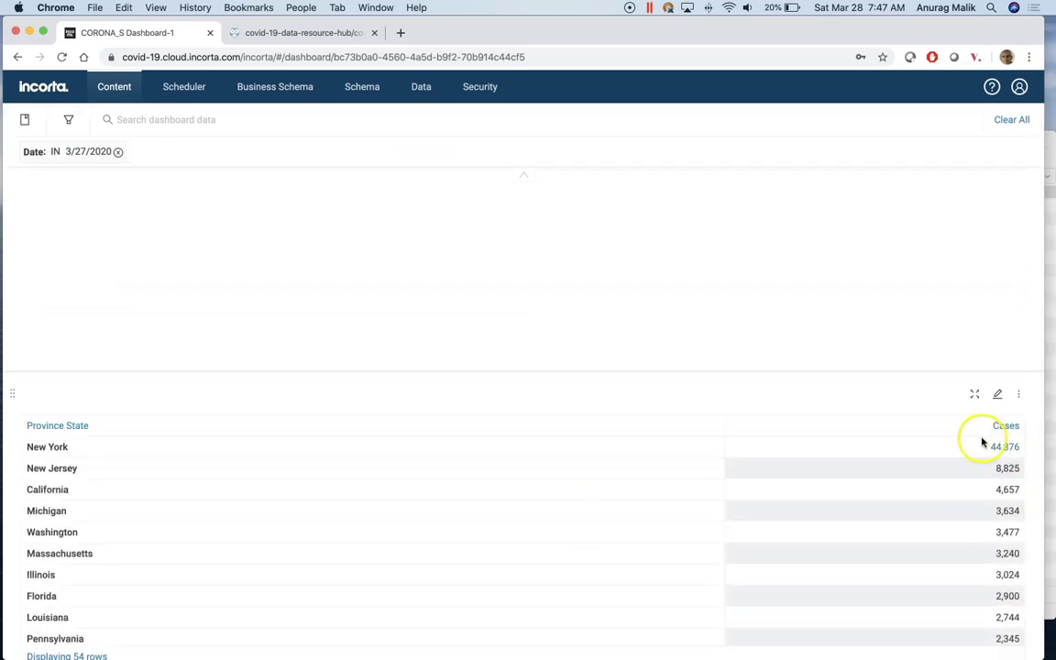
pyautogui.scroll(3, 872, 400)
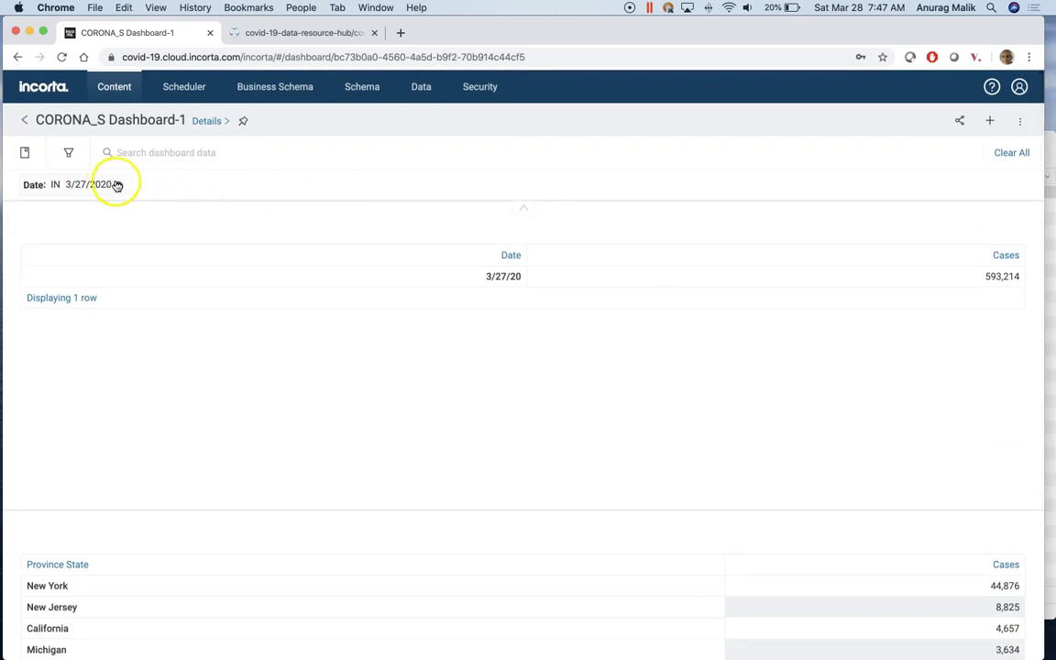
pyautogui.click(116, 186)
# - Compare the unfiltered cases by date with the US cases by state on the dashboard
pyautogui.scroll(-2, 363, 491)
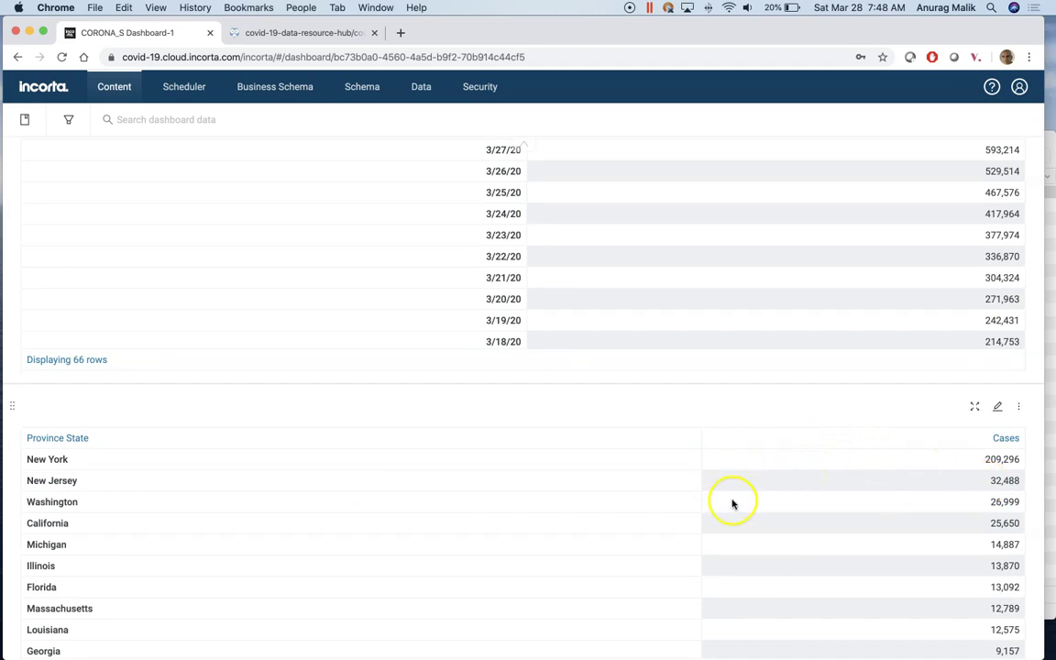
pyautogui.scroll(-3, 732, 502)
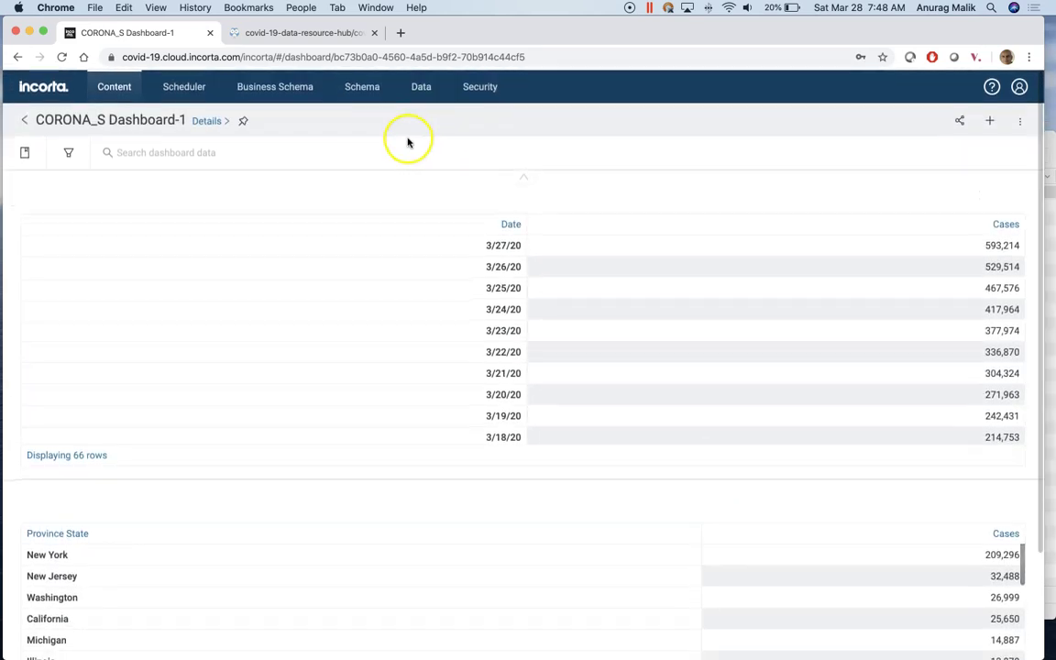
pyautogui.click(366, 94)
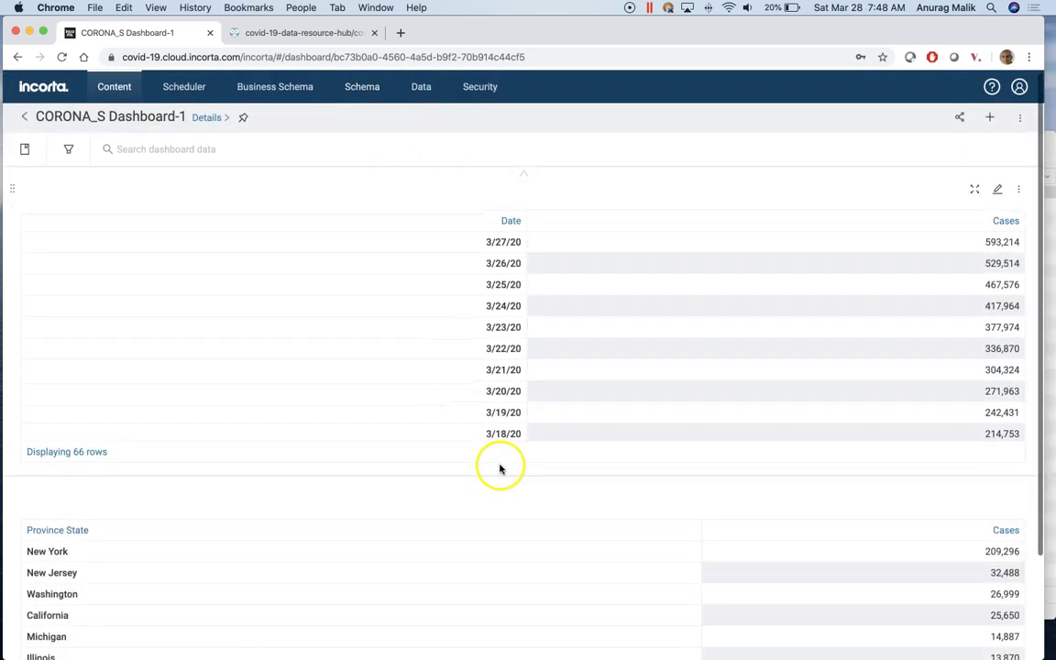
pyautogui.scroll(-2, 494, 484)
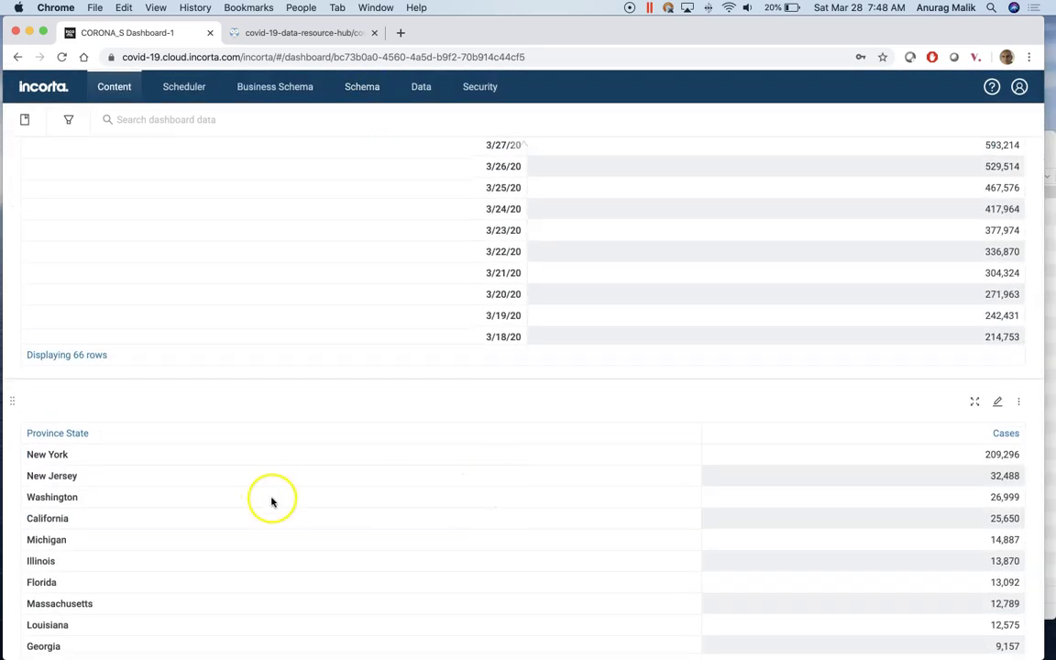
pyautogui.scroll(2, 417, 351)
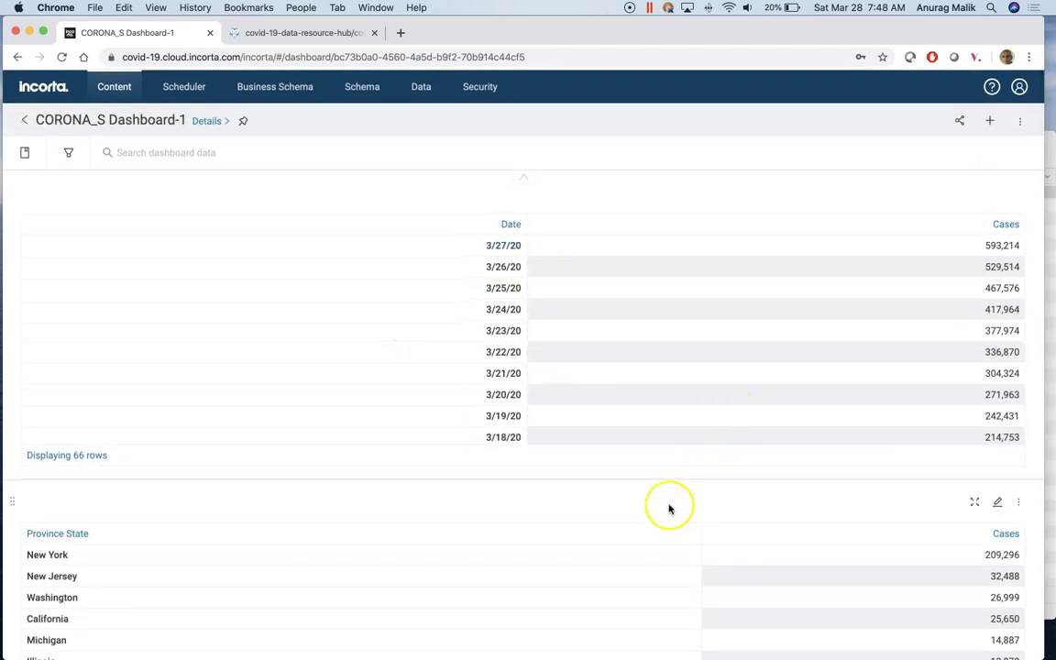
pyautogui.scroll(-3, 670, 509)
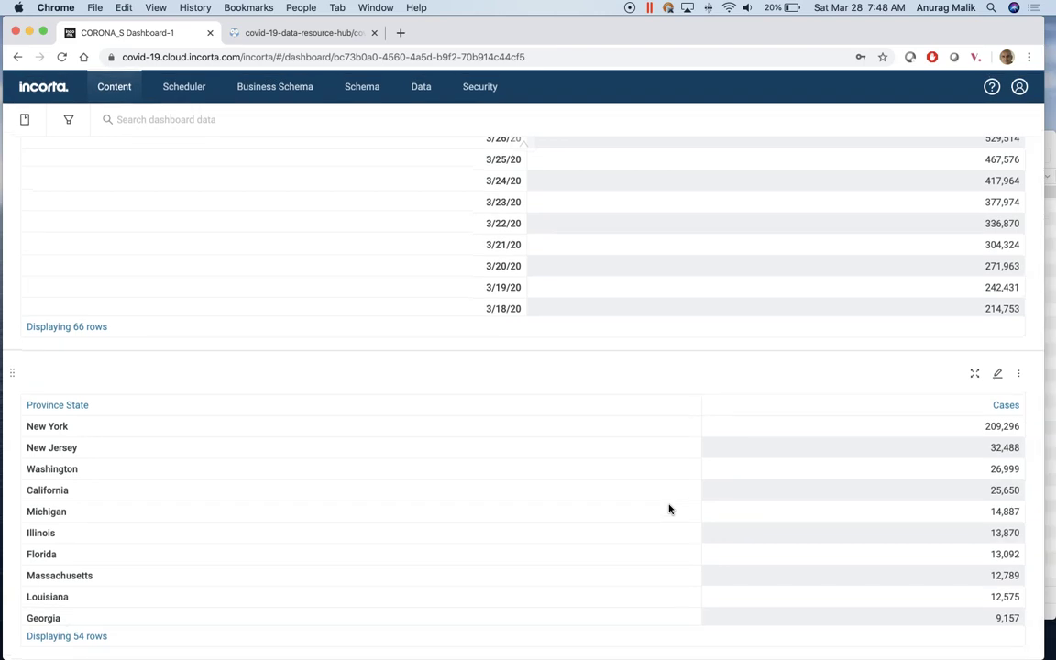
pyautogui.scroll(3, 669, 508)
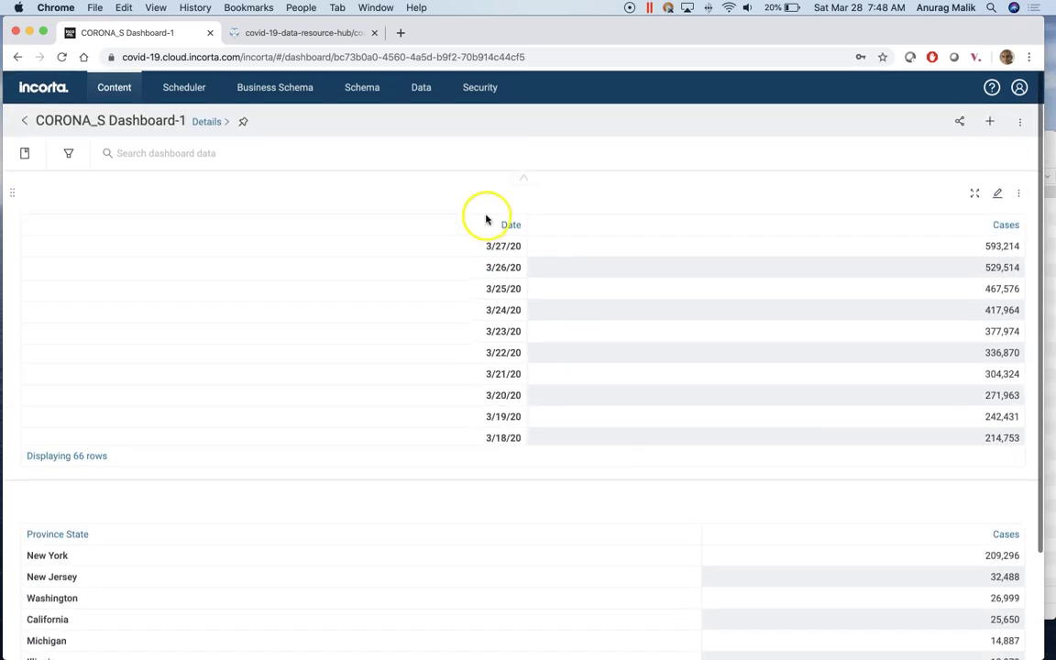
# - Open the CORONA_S schema in a separate browser tab, keeping the dashboard open
pyautogui.keyDown('super'); pyautogui.click(363, 95); pyautogui.keyUp('super')
pyautogui.click(295, 35)
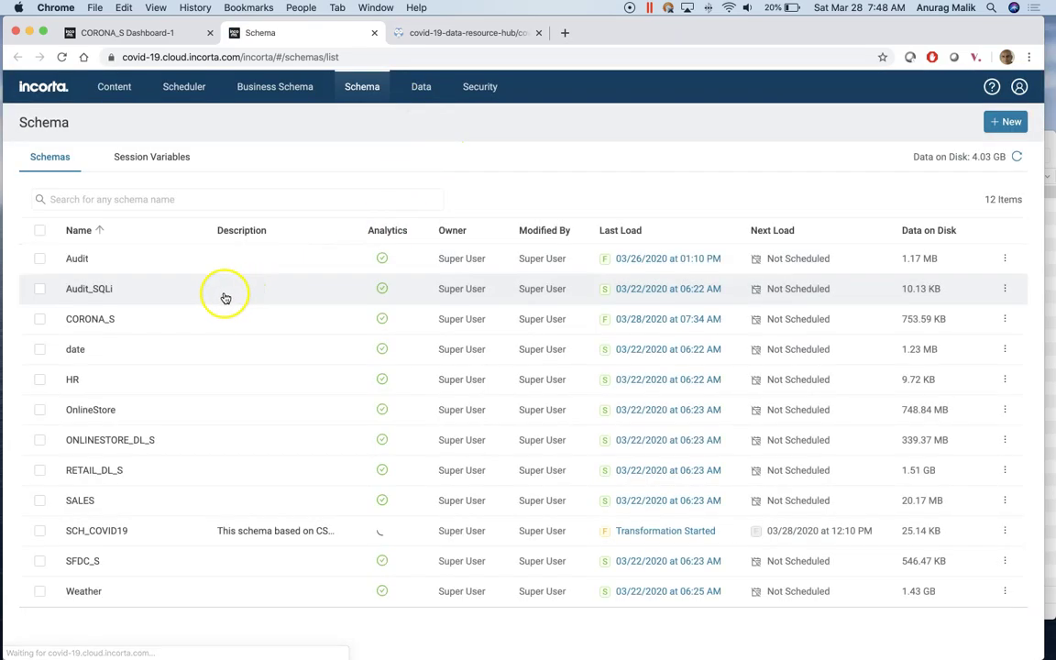
pyautogui.click(103, 320)
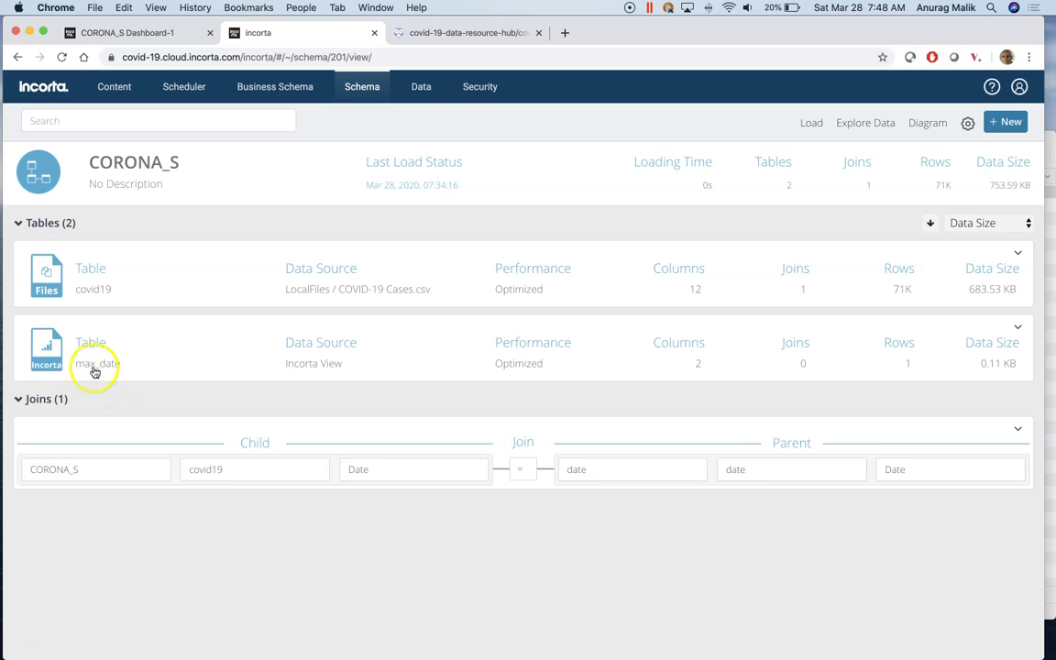
pyautogui.click(1007, 123)
pyautogui.moveTo(978, 179)
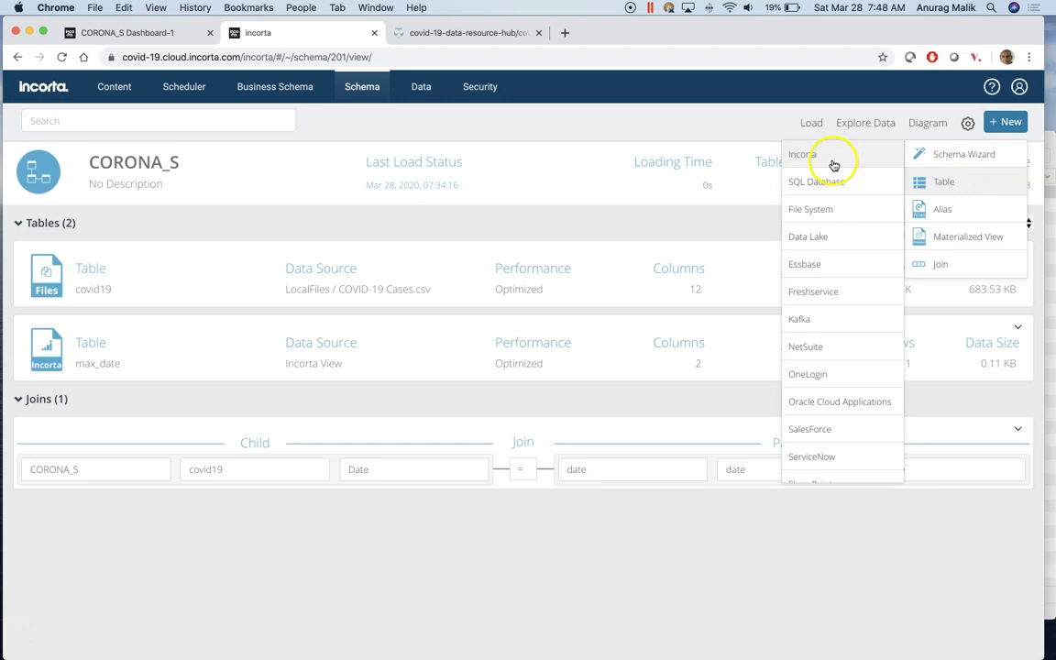
pyautogui.click(572, 546)
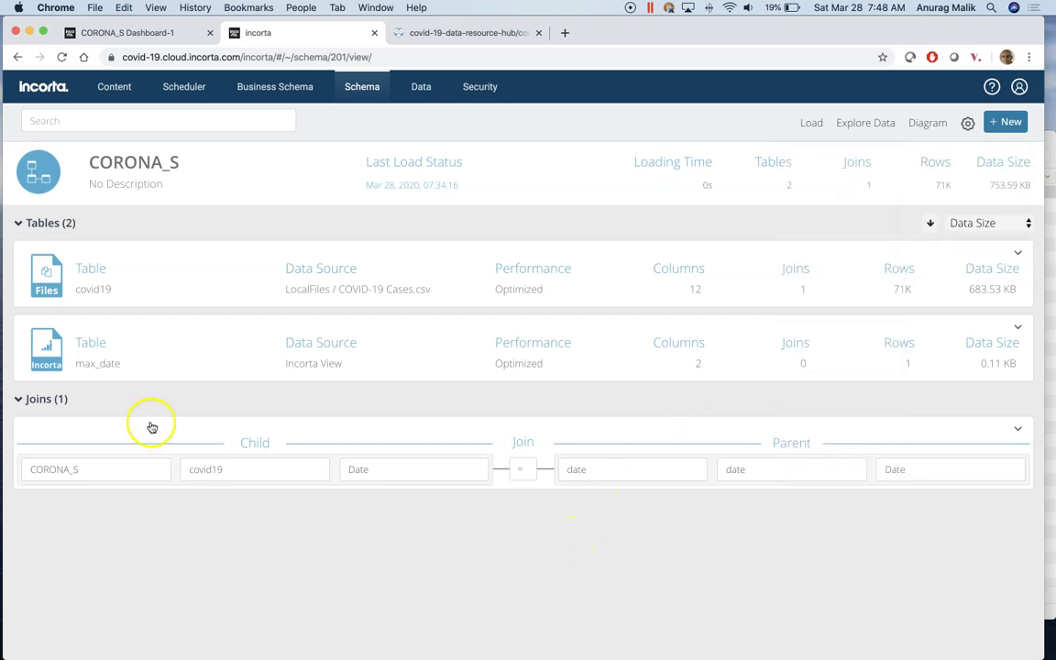
# - Open the max_date table's Incorta data source in the table editor
pyautogui.click(121, 371)
pyautogui.click(57, 236)
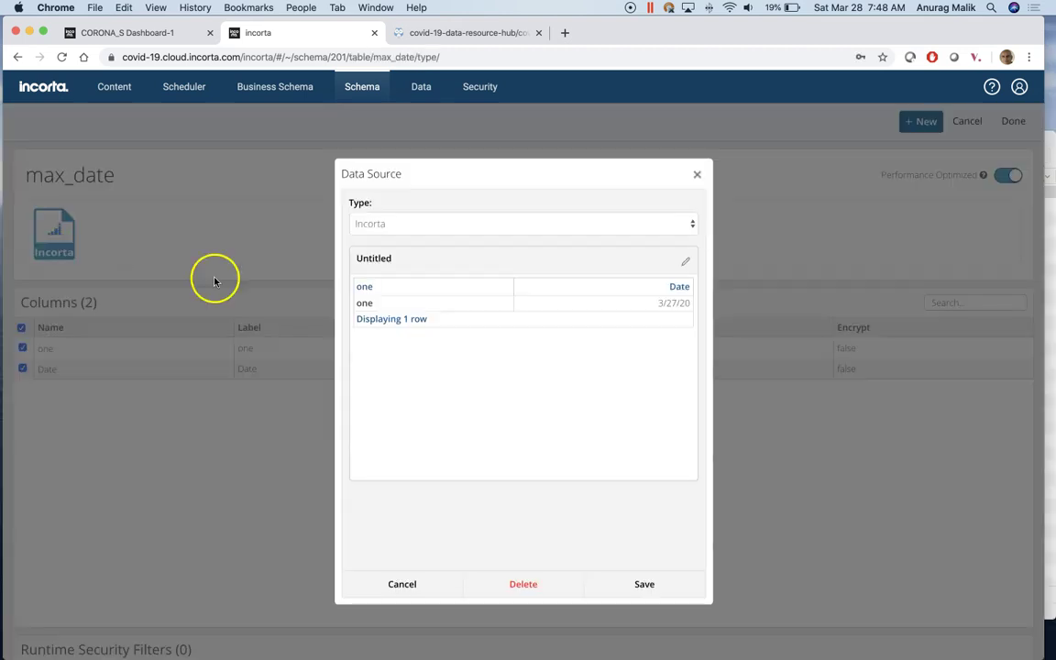
pyautogui.click(685, 262)
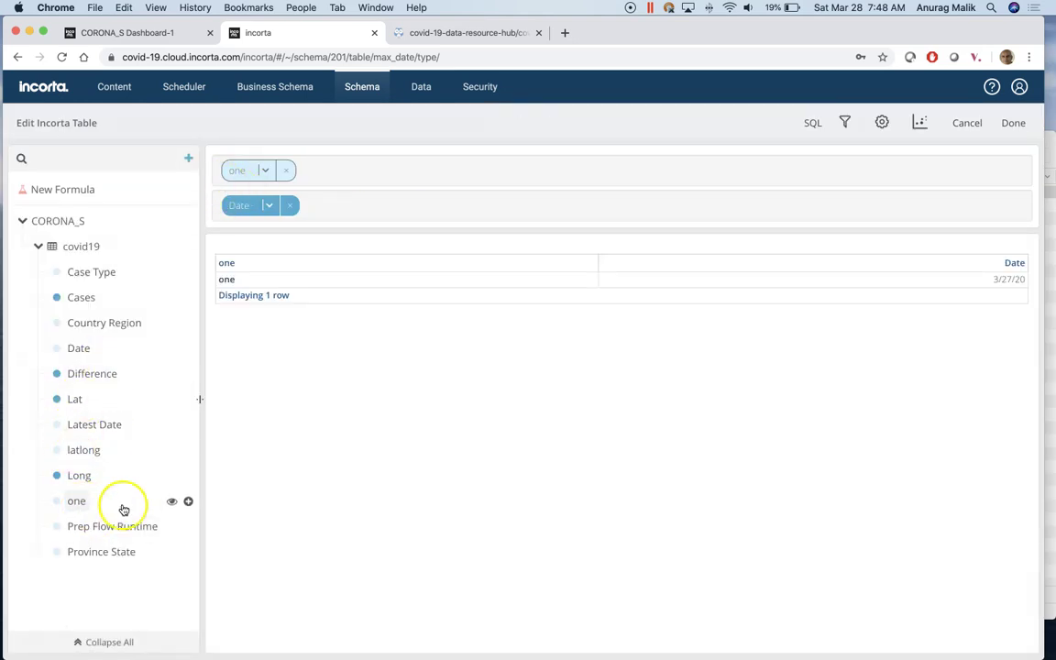
# - Check the sample data of the column "one" and the Date measure's aggregation, and close the max_date data source without saving
pyautogui.click(171, 501)
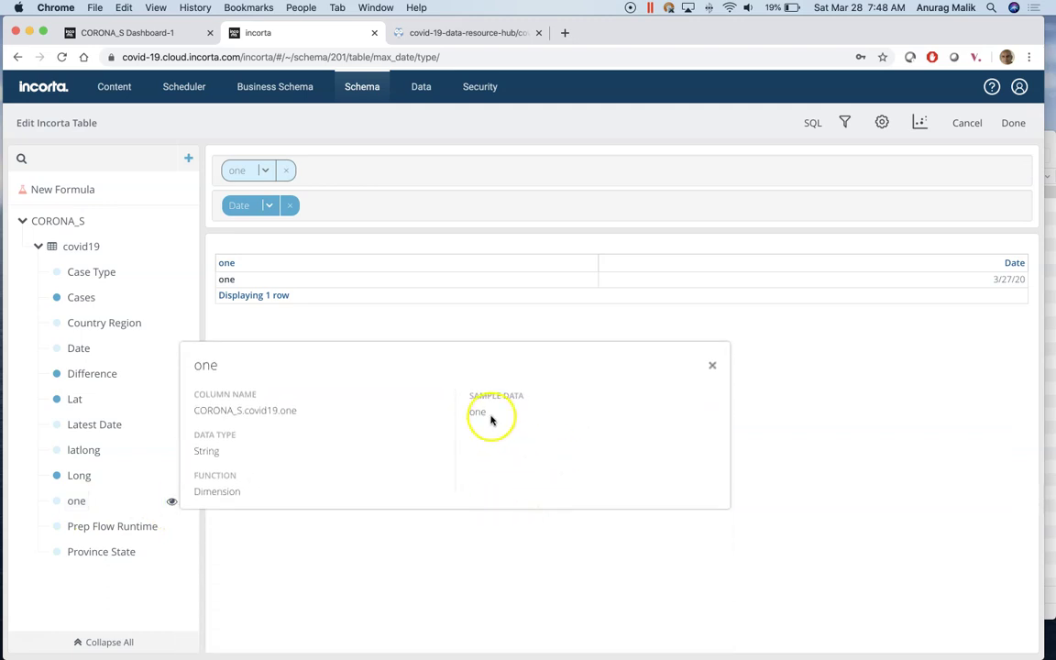
pyautogui.click(415, 563)
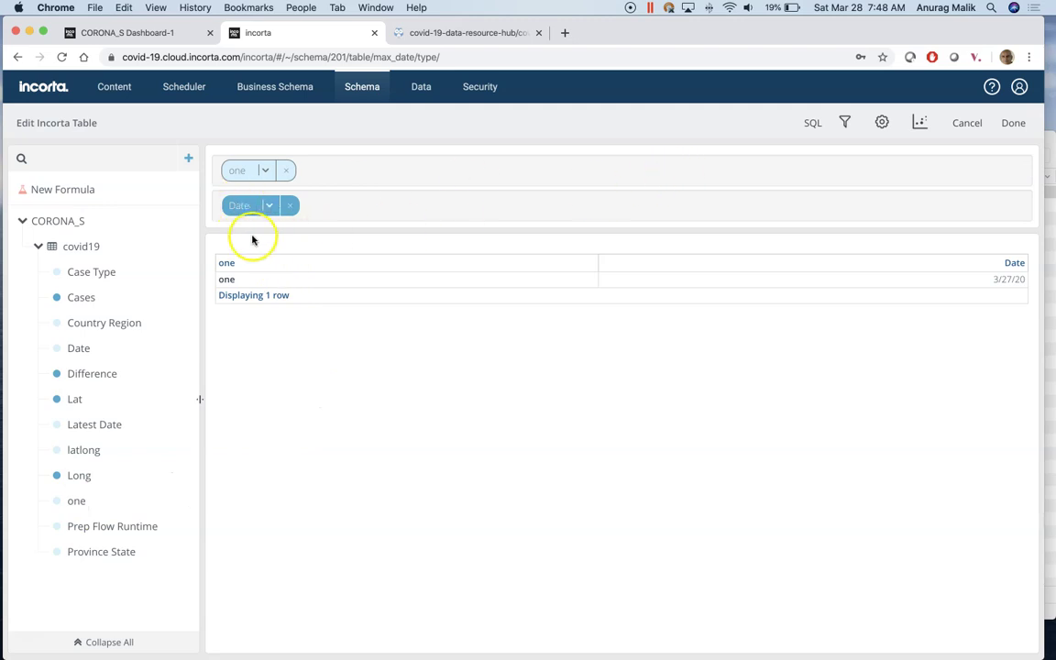
pyautogui.click(270, 208)
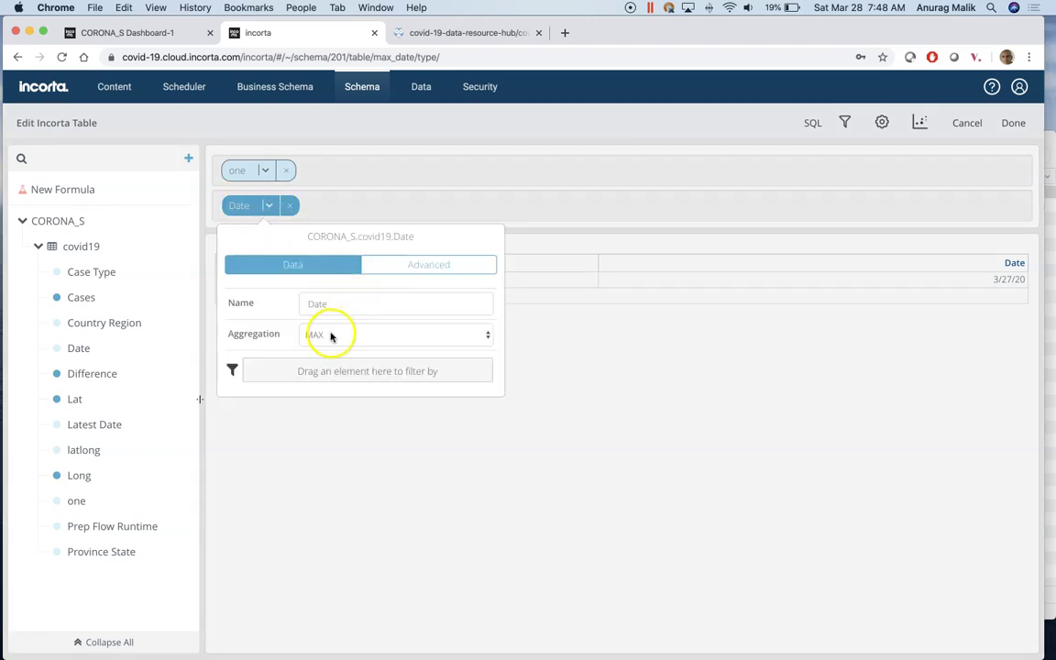
pyautogui.click(721, 408)
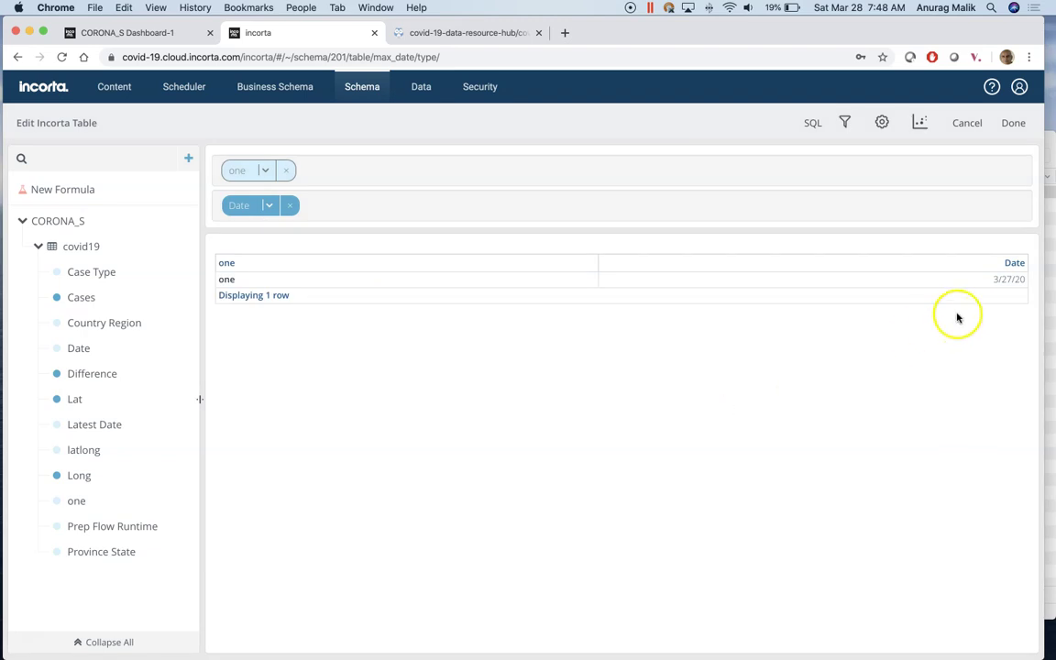
pyautogui.click(967, 125)
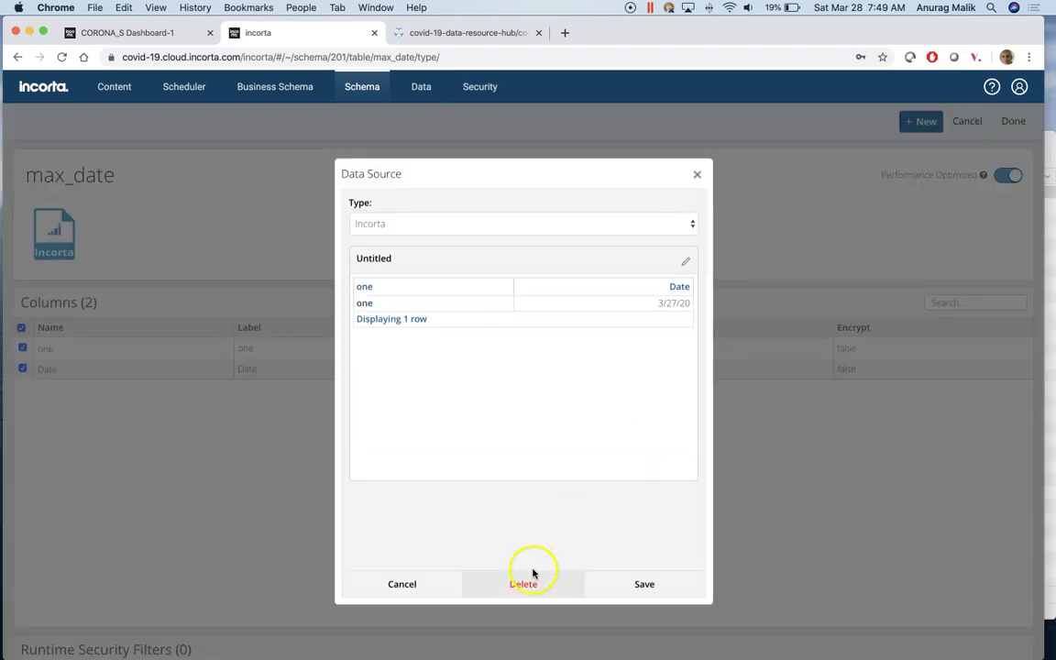
pyautogui.click(400, 583)
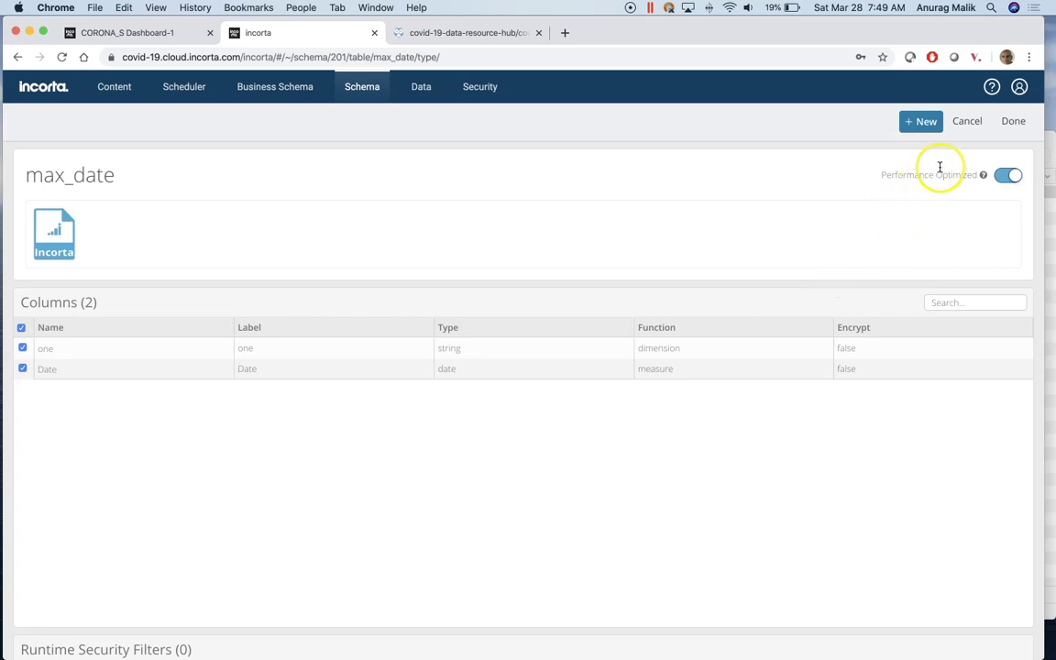
# - Explore the CORONA_S data with the max_date table's Date as a measure, and leave the exploration without saving
pyautogui.click(967, 123)
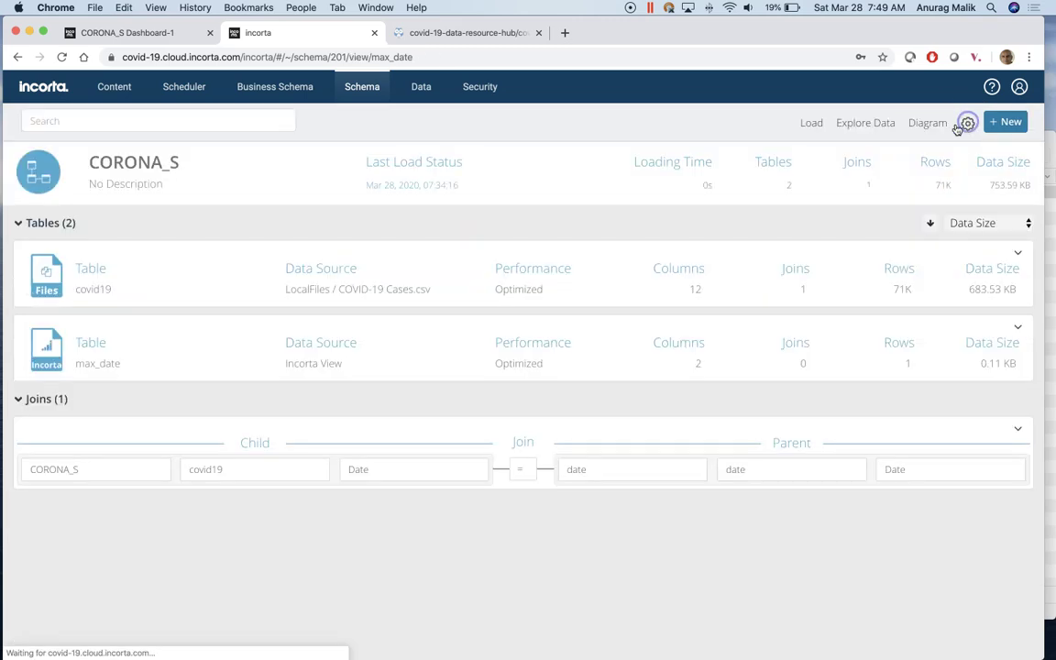
pyautogui.click(170, 370)
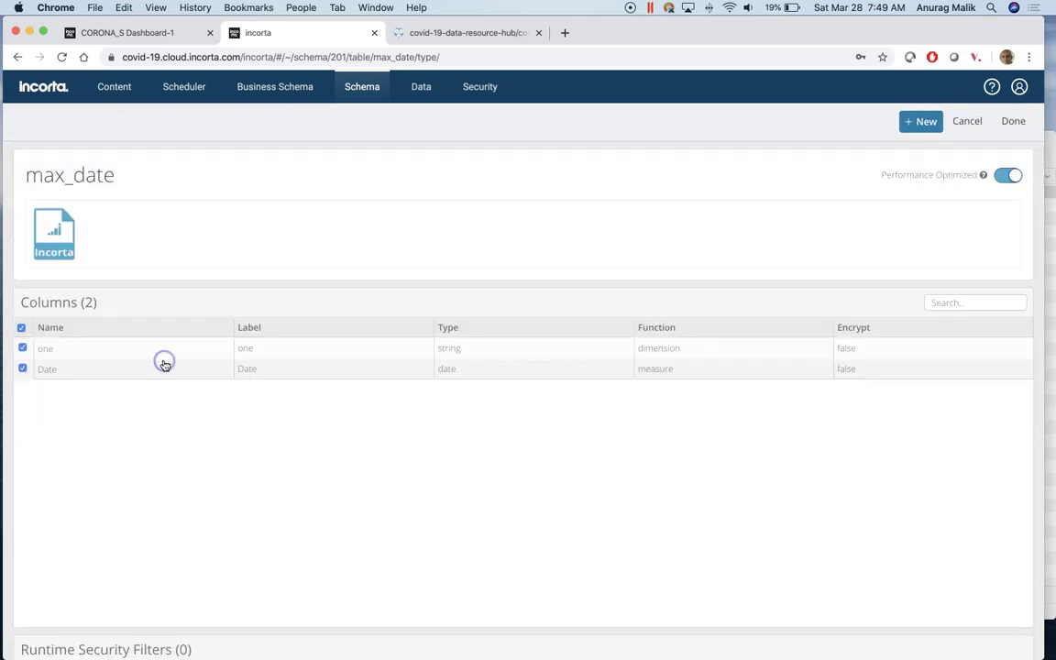
pyautogui.click(970, 123)
pyautogui.click(883, 125)
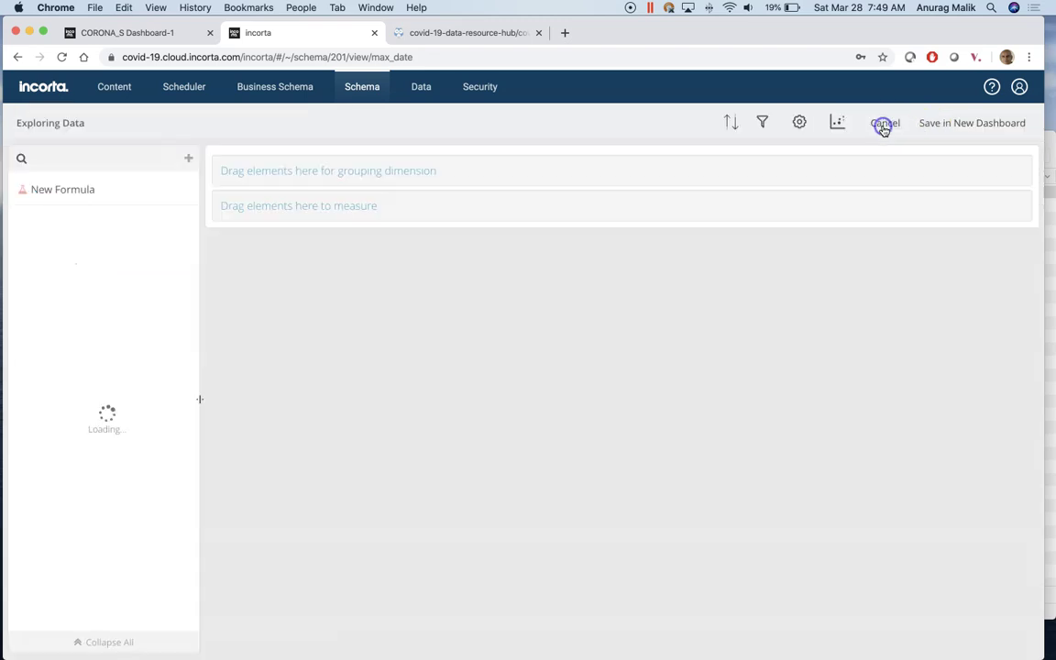
pyautogui.scroll(-3, 97, 358)
pyautogui.moveTo(90, 404); pyautogui.dragTo(329, 208)
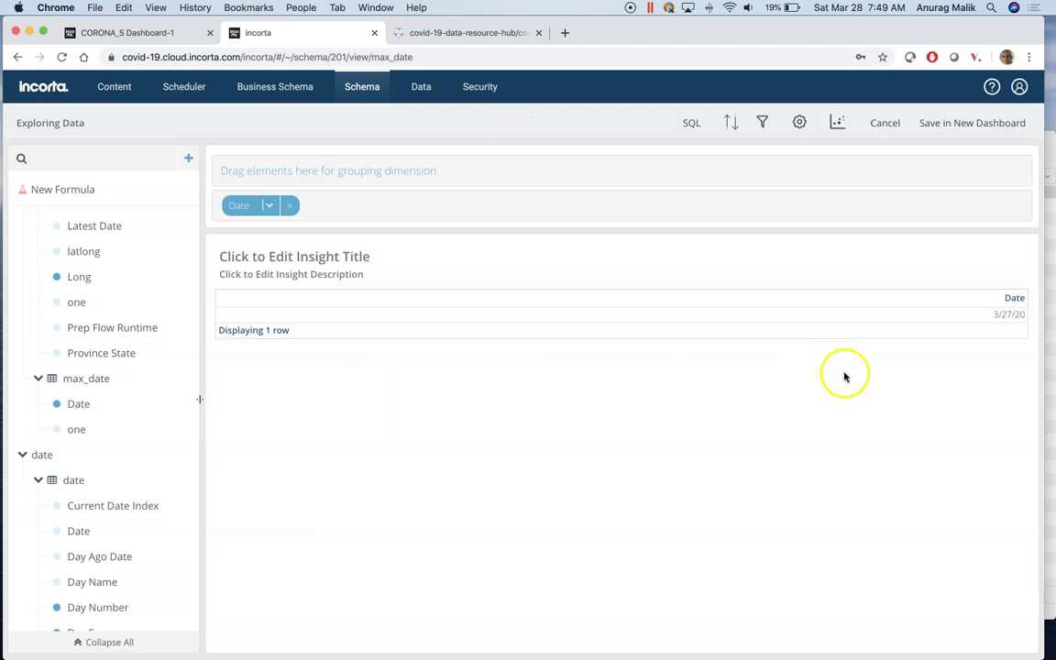
pyautogui.click(882, 123)
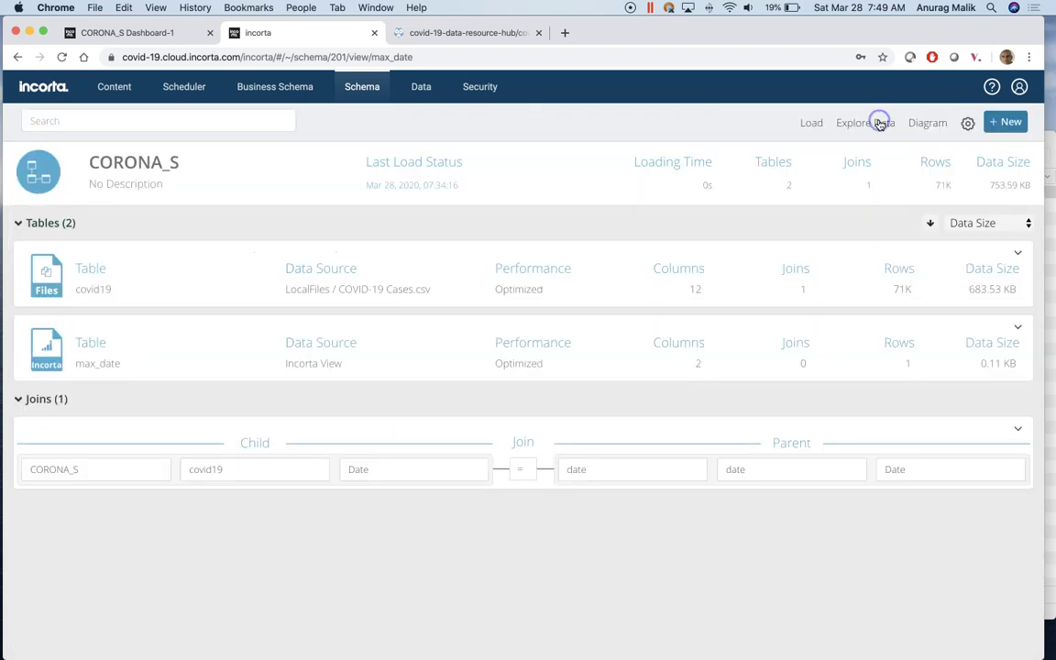
# - Examine and test the query of the session variable corona_max_date, and close it without saving
pyautogui.click(360, 102)
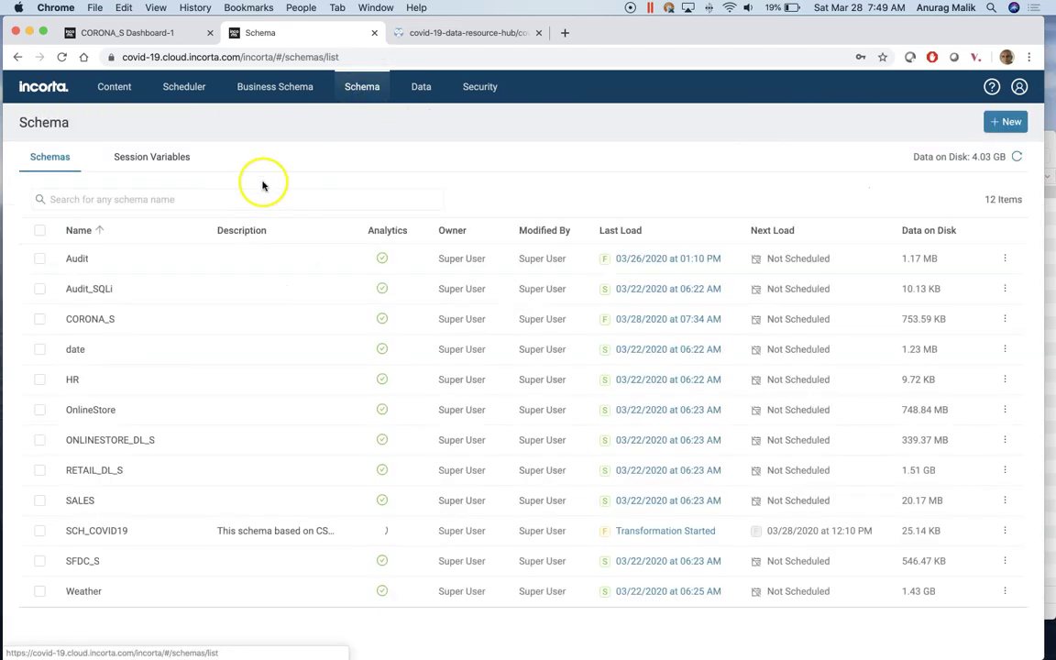
pyautogui.click(159, 159)
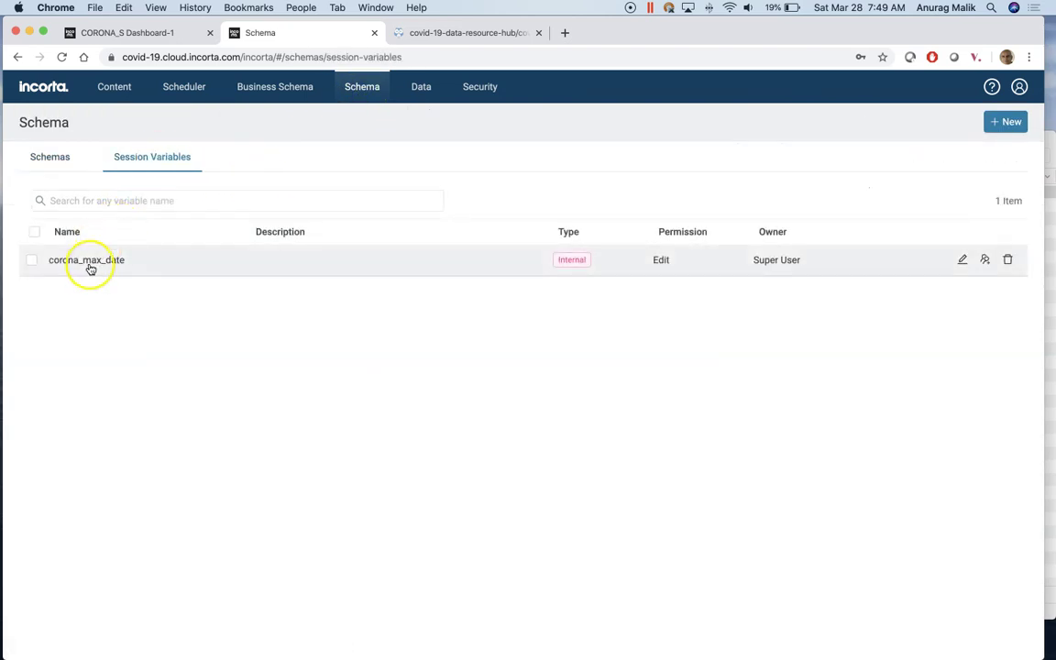
pyautogui.click(89, 264)
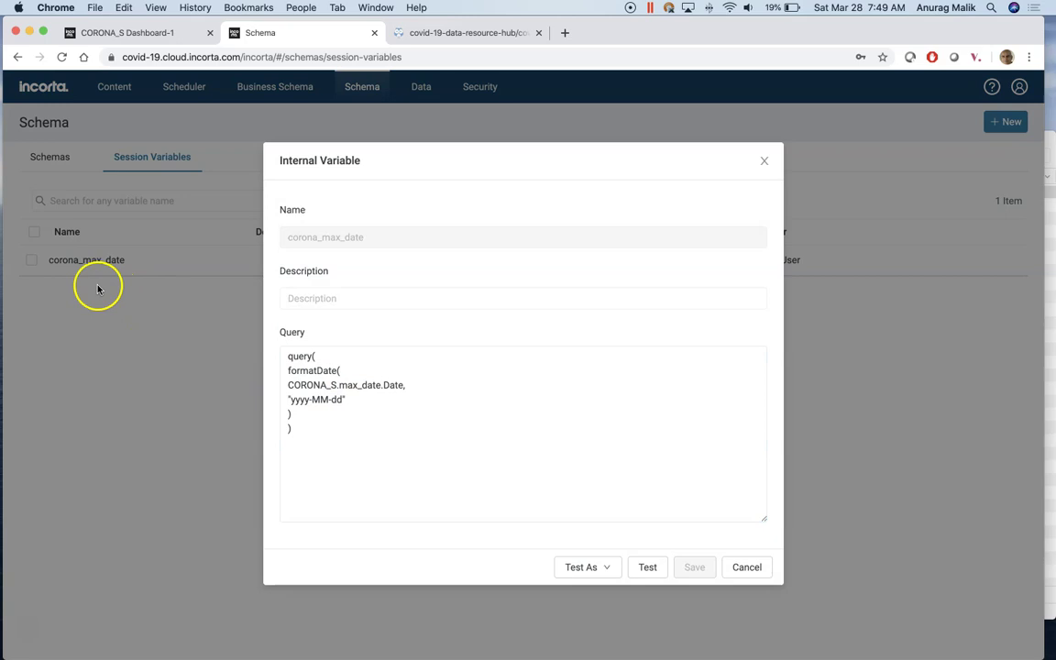
pyautogui.click(303, 377)
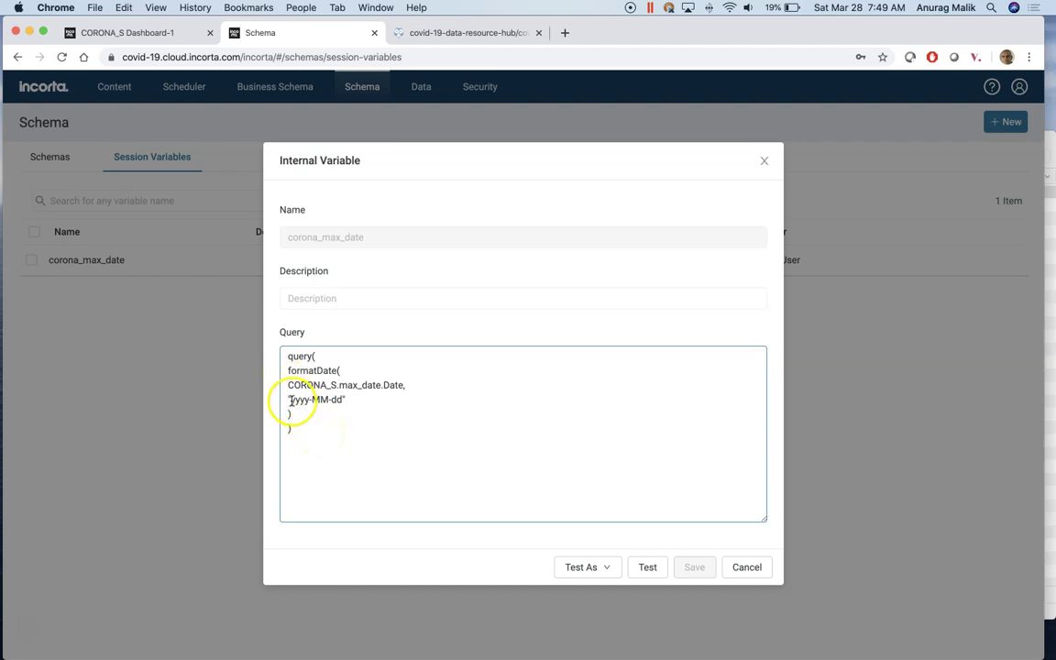
pyautogui.click(645, 567)
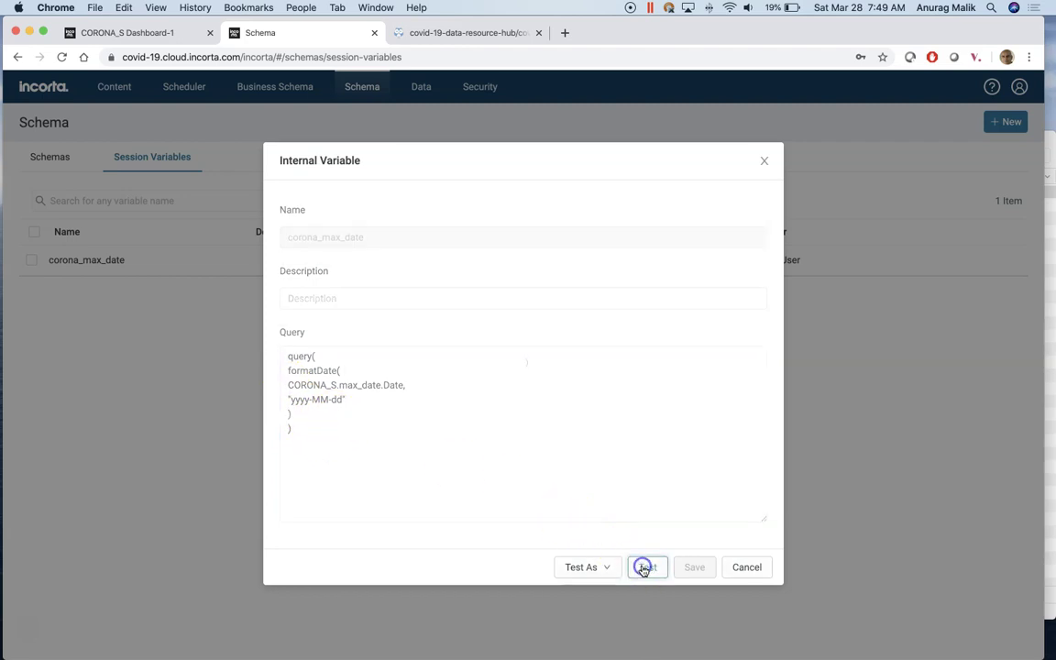
pyautogui.click(628, 252)
pyautogui.click(746, 569)
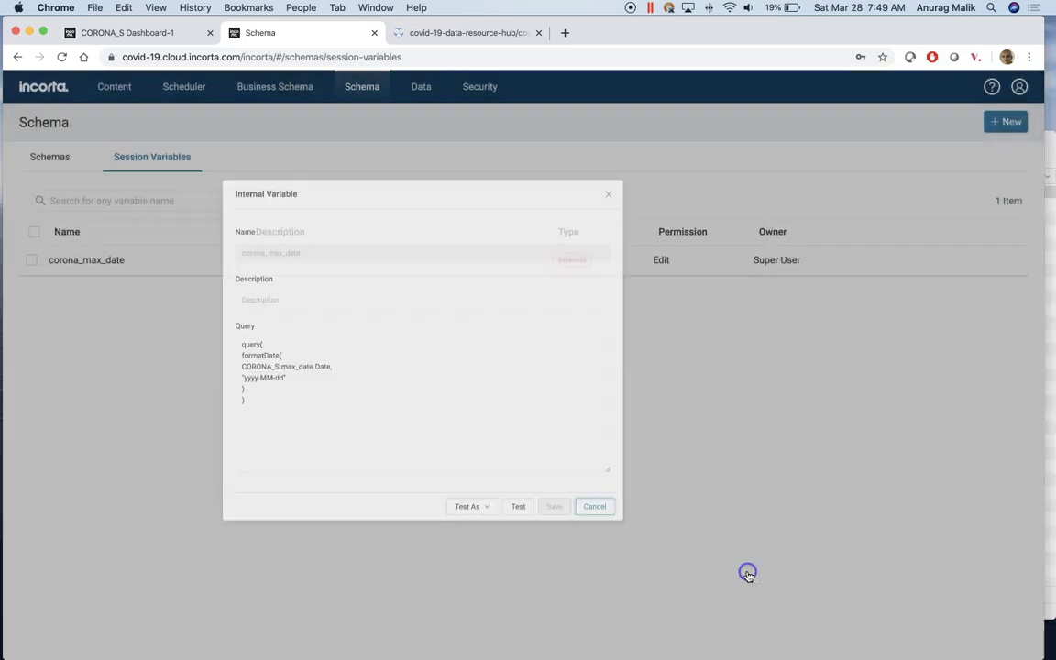
# - Edit the cases-by-state insight on CORONA_S Dashboard-1 and add an individual-value filter based on a new formula, opening its empty Formula Builder
pyautogui.click(136, 38)
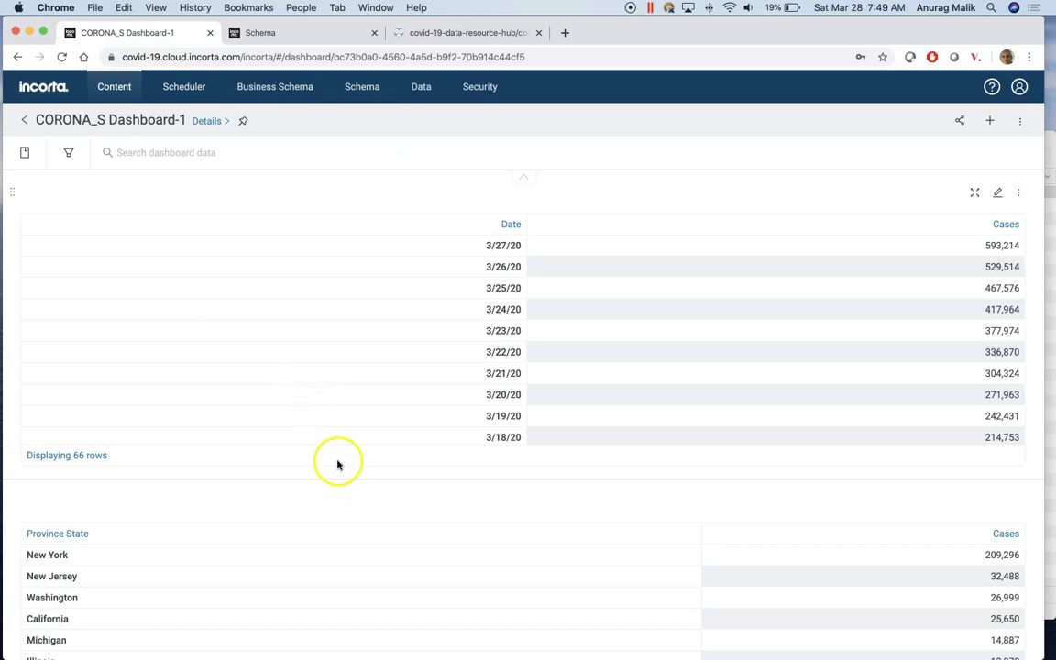
pyautogui.scroll(-3, 366, 500)
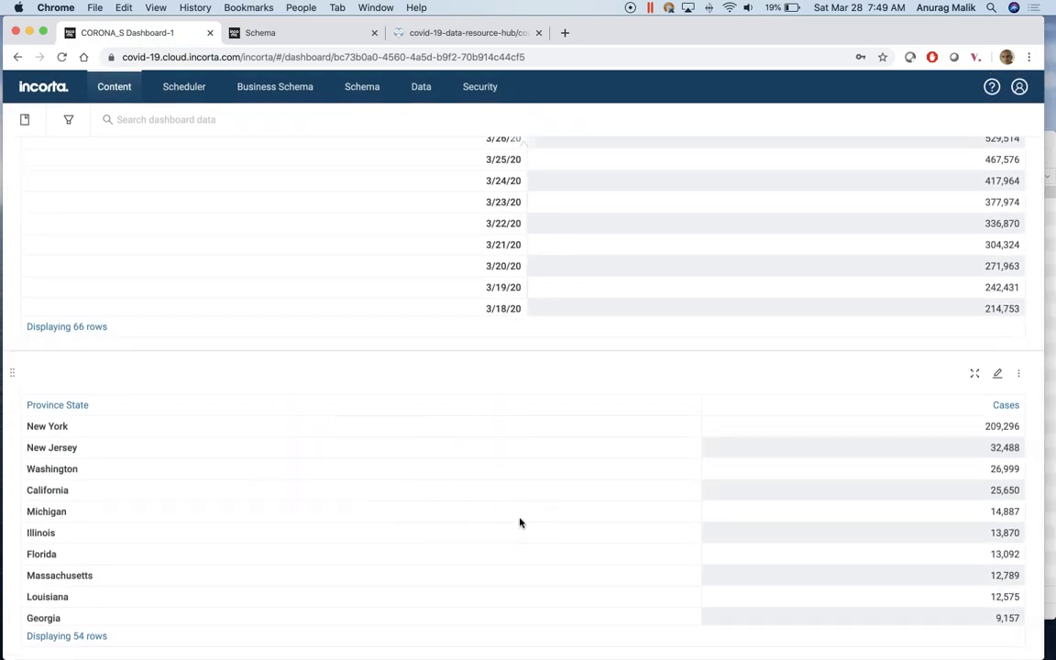
pyautogui.click(996, 378)
pyautogui.click(844, 120)
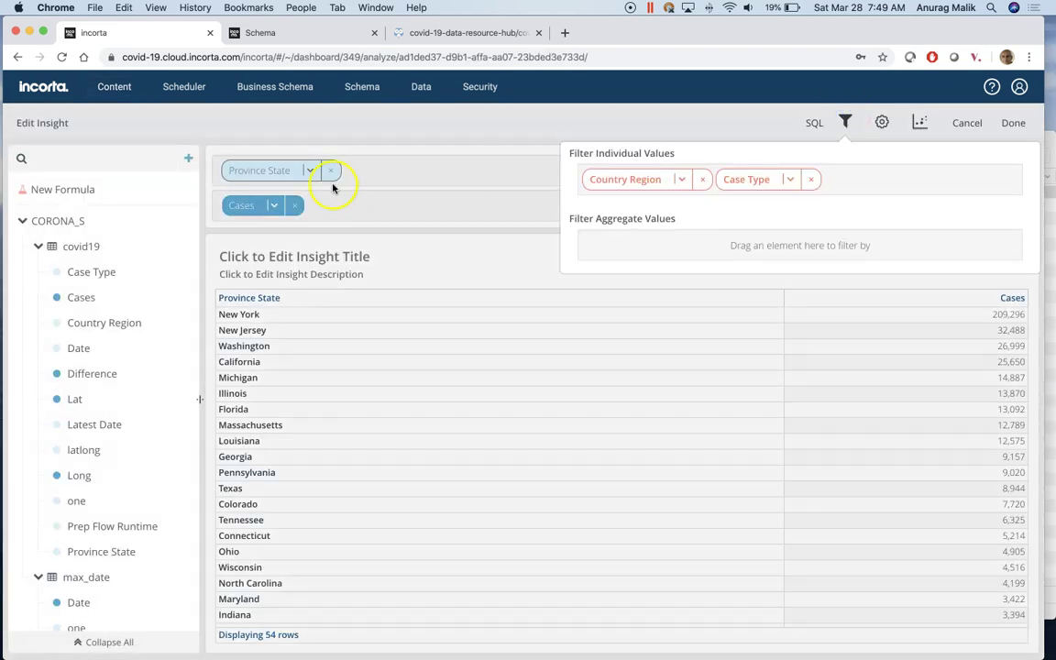
pyautogui.moveTo(237, 202); pyautogui.dragTo(892, 178)
pyautogui.click(925, 311)
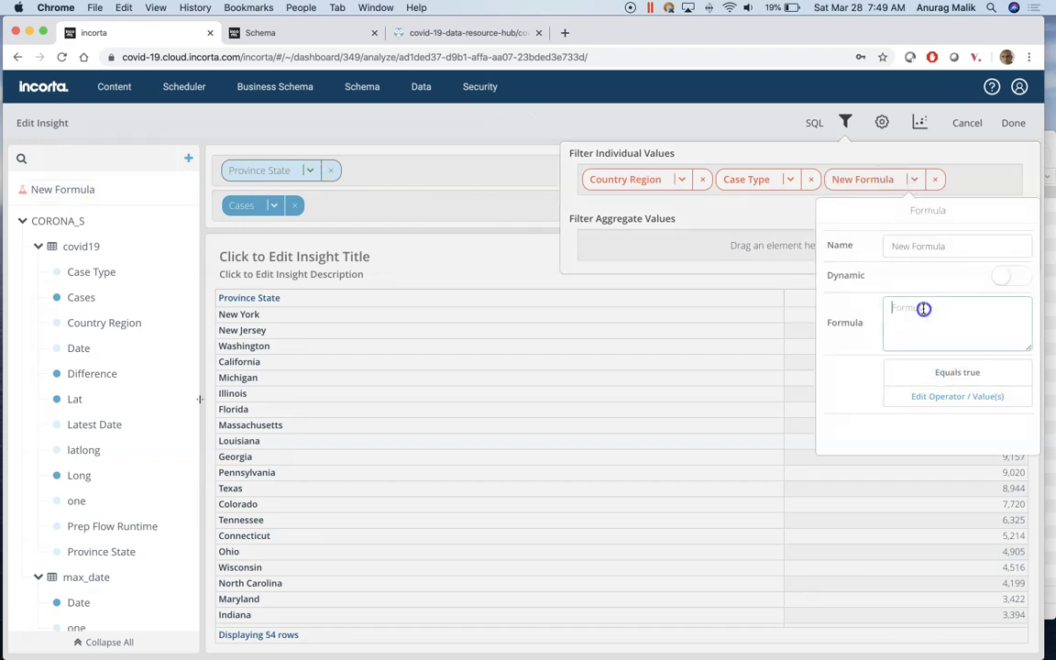
pyautogui.write('https://data.world/covid-19-data-resource-hub/covid-19-case-counts/workspace/file?filename=COVID-19+Cases.csv')
pyautogui.hotkey('ctrl', 'a')
pyautogui.press('BackSpace')
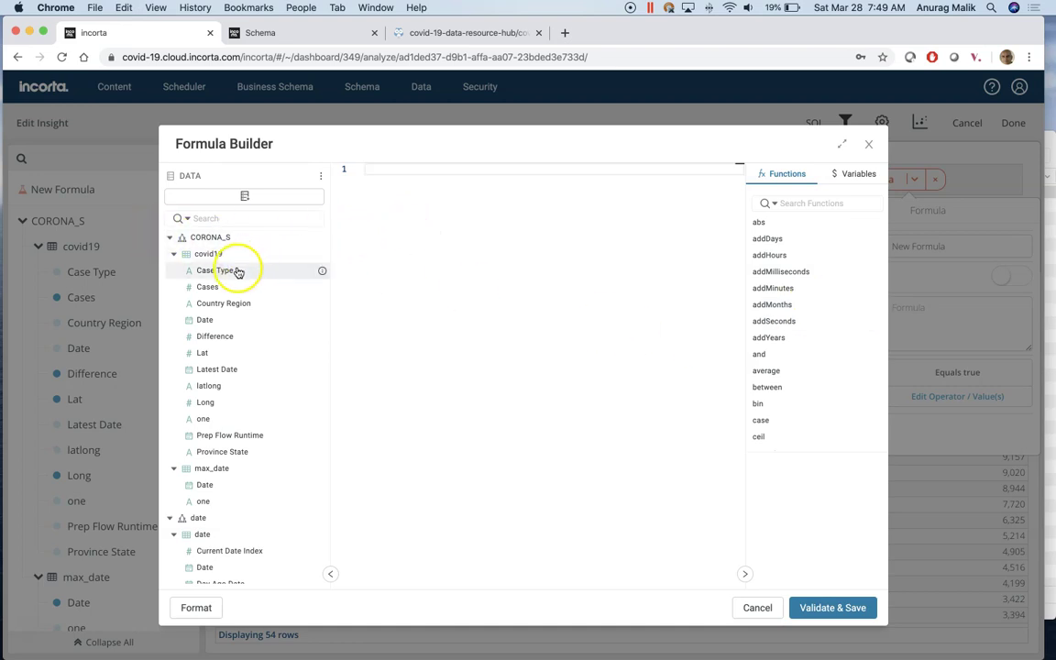
# - Set the filter formula to CORONA_S.covid19.Date = date($corona_max_date), validate it, and save the insight to the dashboard
pyautogui.doubleClick(224, 324)
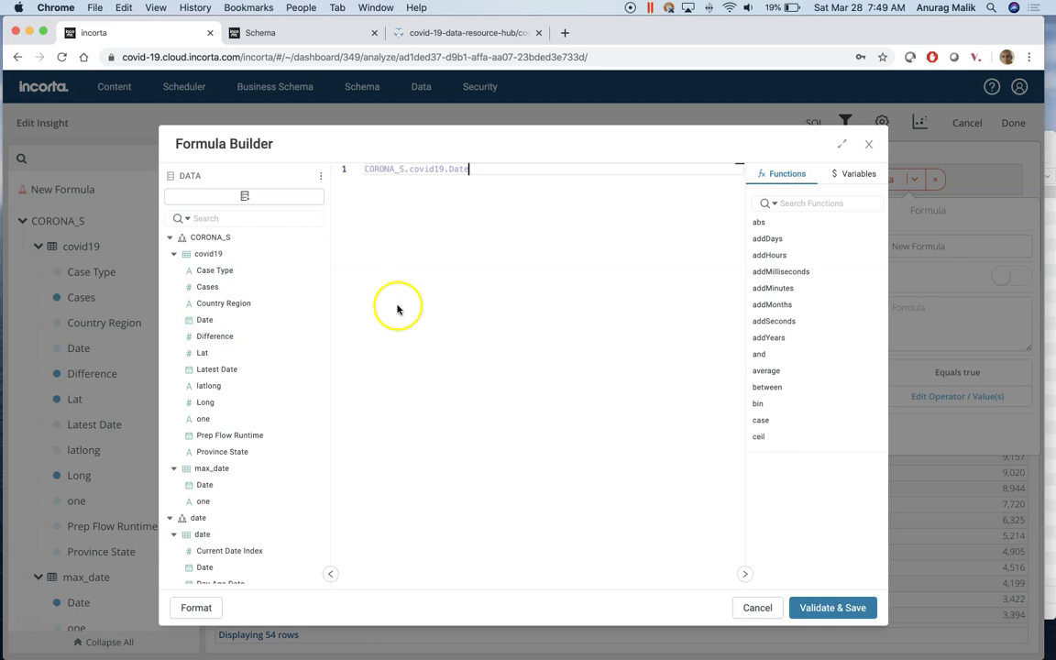
pyautogui.write('= ')
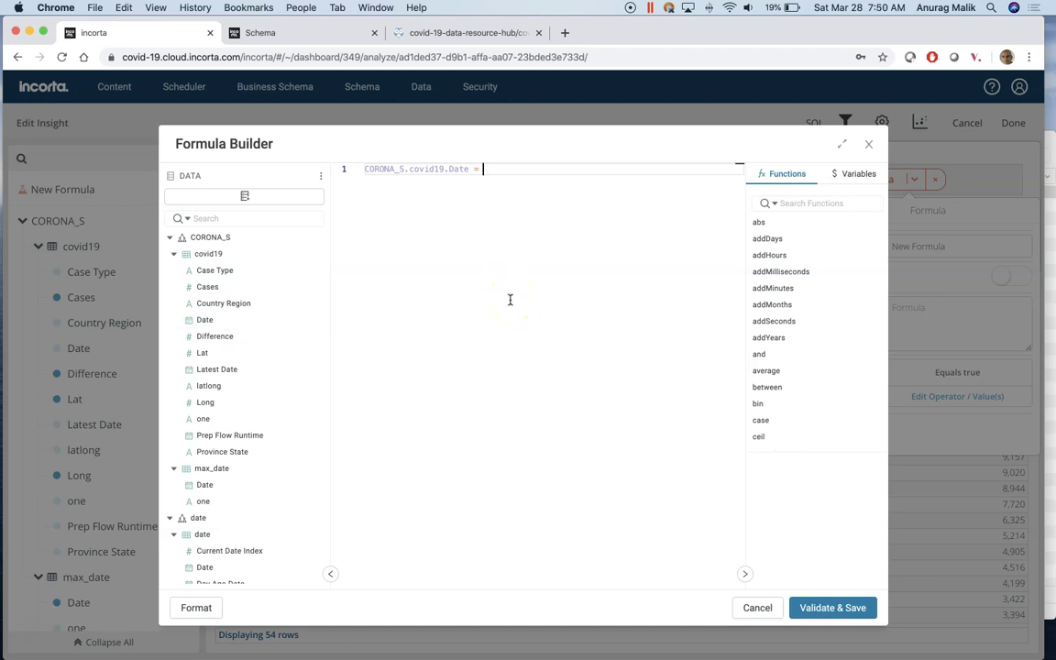
pyautogui.write('date(')
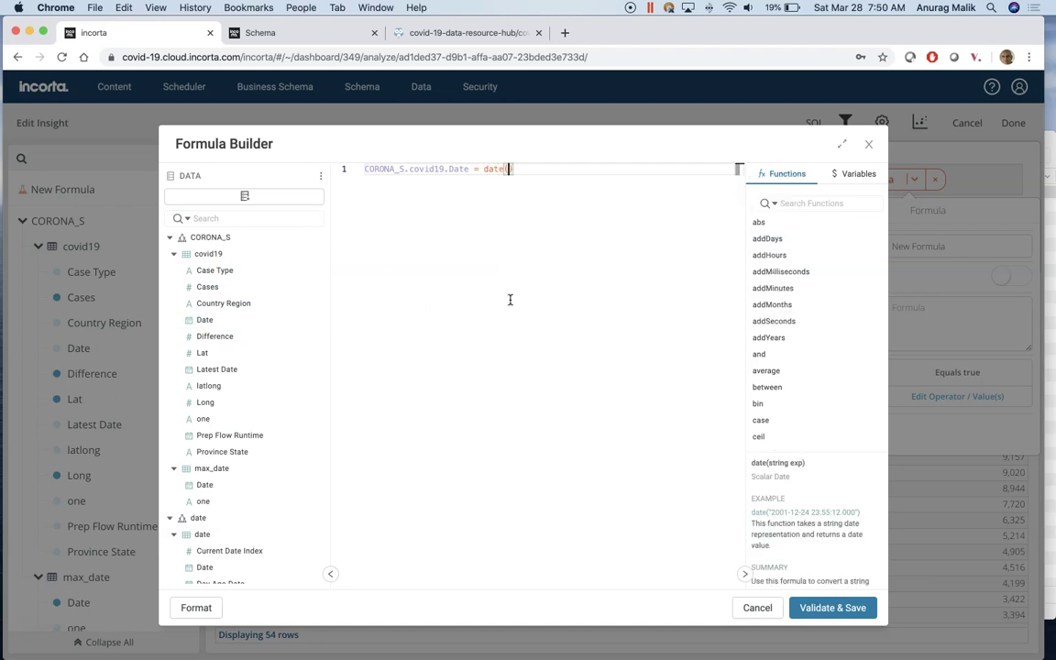
pyautogui.write('$max')
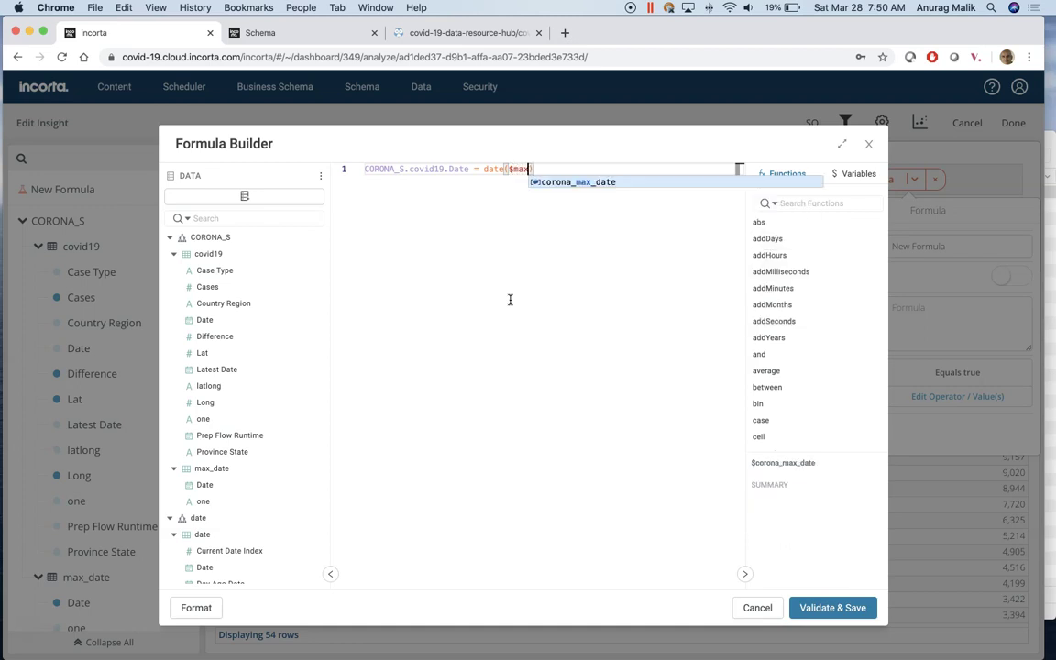
pyautogui.click(631, 187)
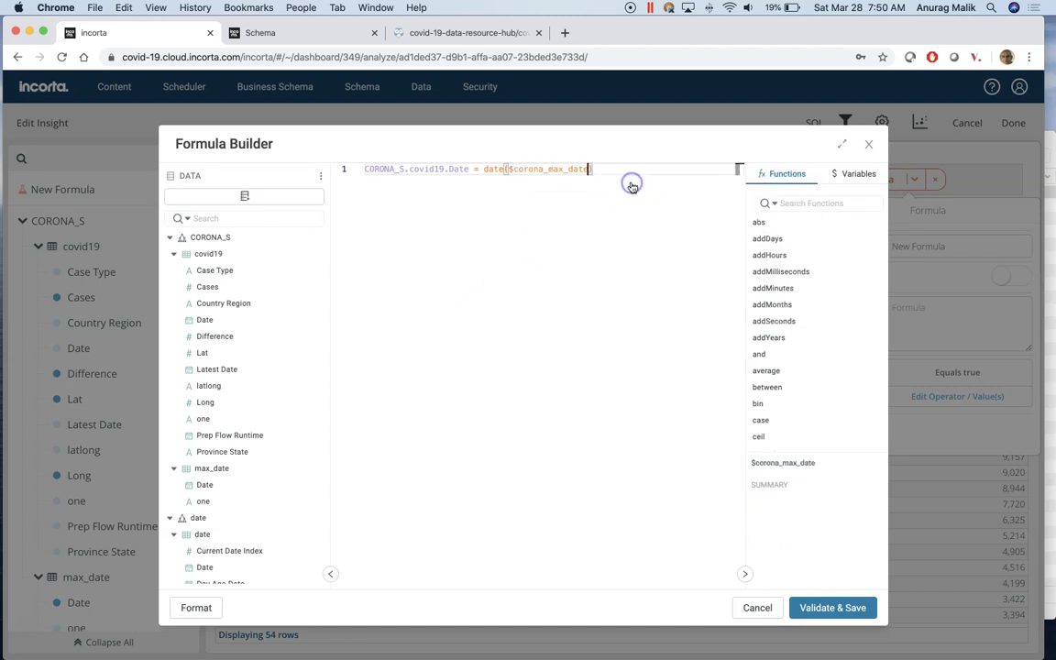
pyautogui.click(830, 607)
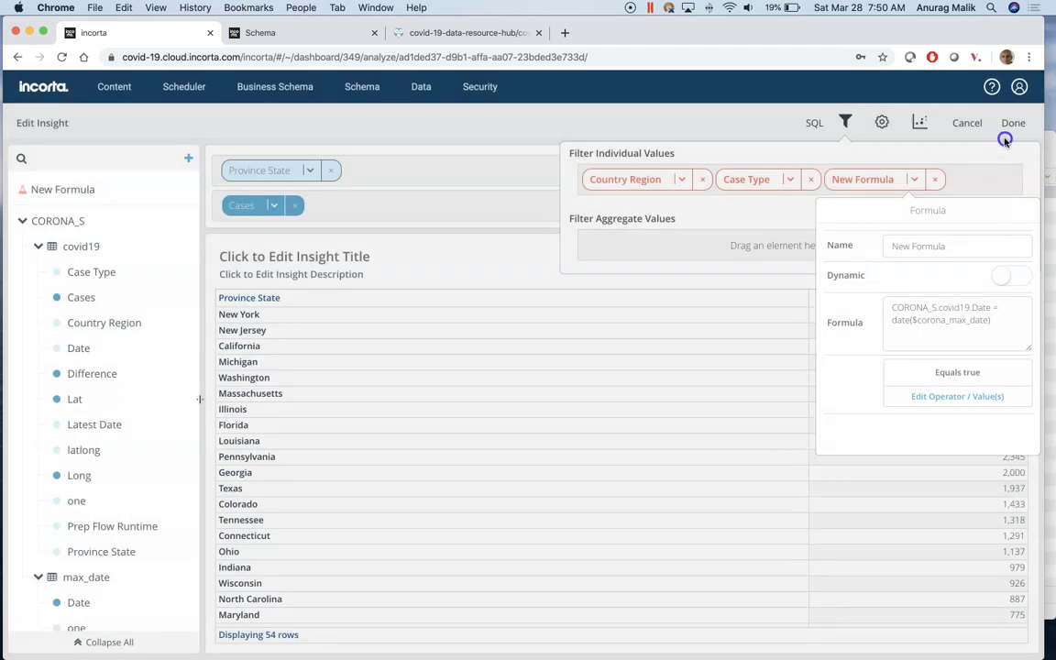
pyautogui.click(1005, 139)
pyautogui.click(1008, 127)
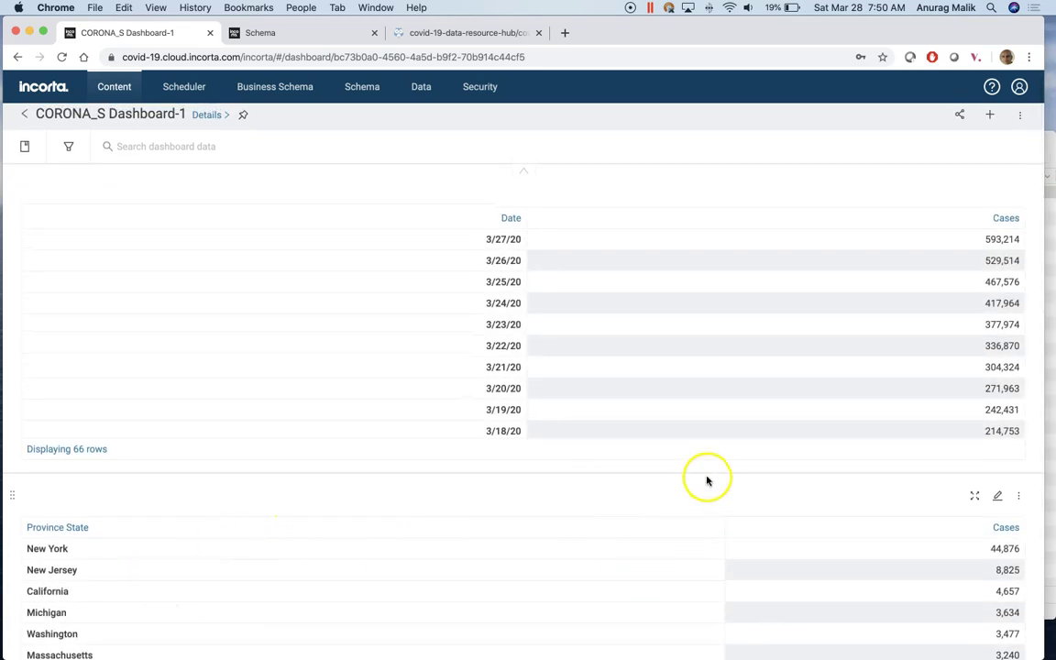
# - Review the filtered cases by state, and open the Covid-19 (US) dashboard from its content folder
pyautogui.scroll(-3, 707, 479)
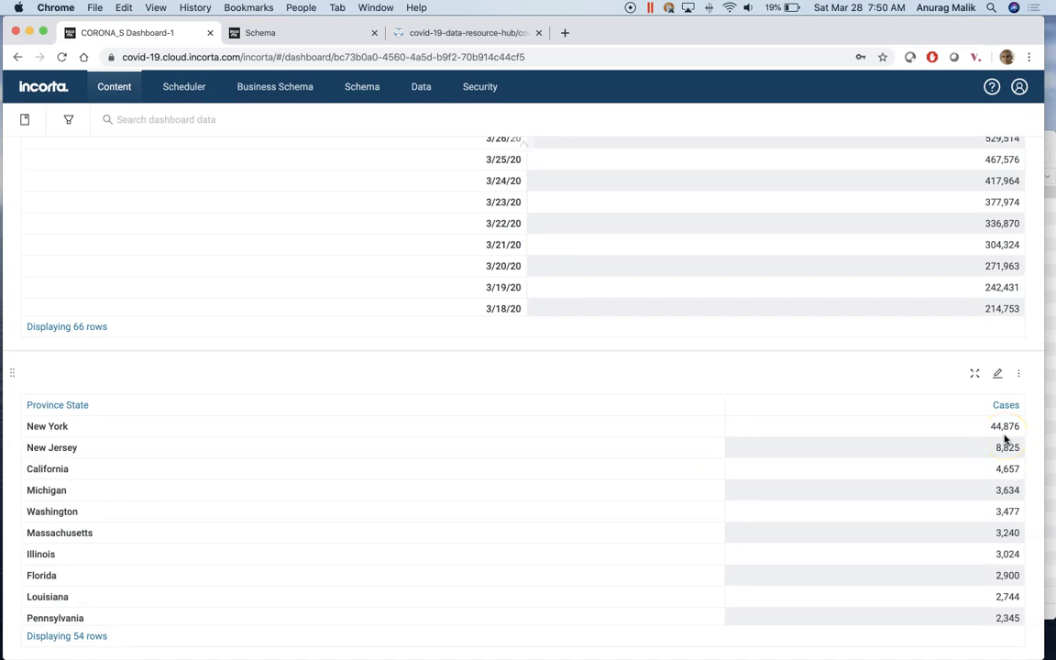
pyautogui.click(1011, 447)
pyautogui.click(52, 86)
pyautogui.click(195, 321)
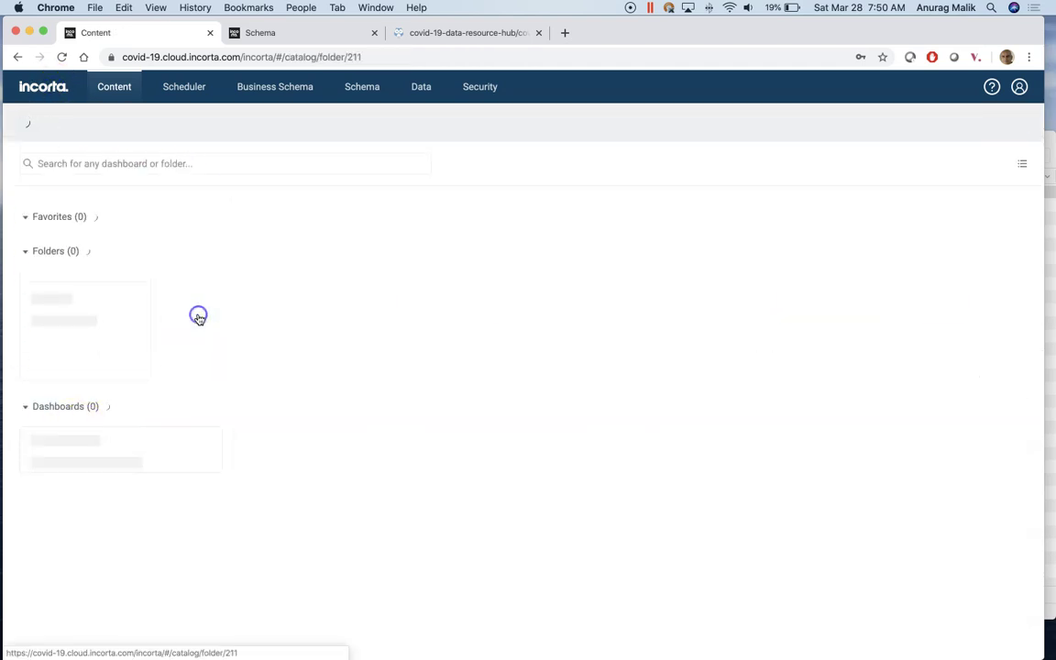
pyautogui.click(119, 306)
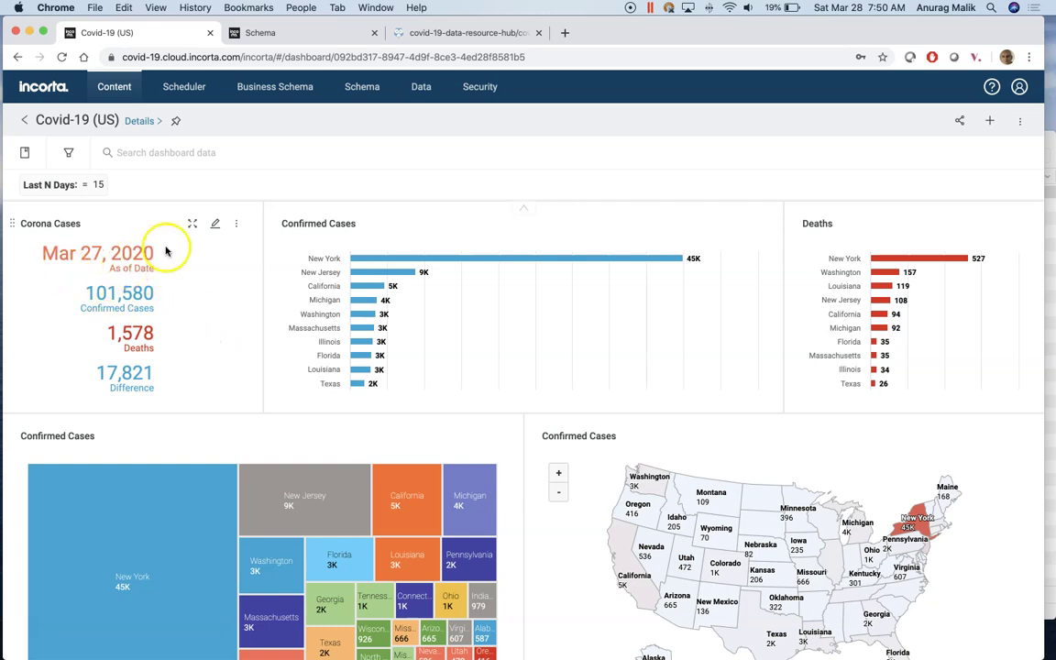
# - Check the As of Date measure's aggregation in the Corona Cases insight, and leave the insight without saving
pyautogui.click(214, 229)
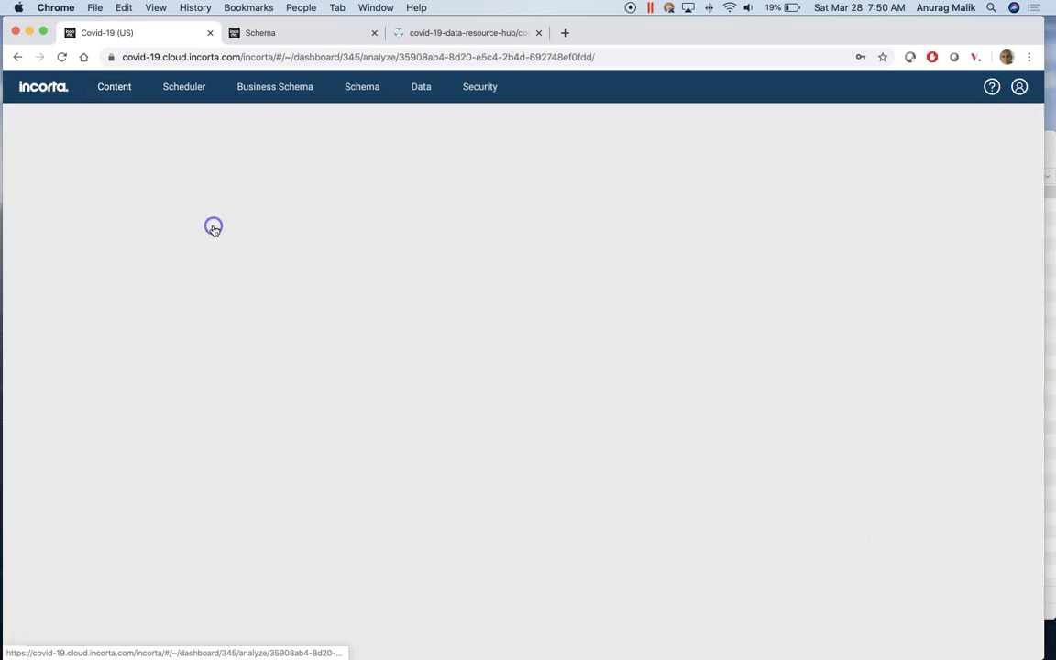
pyautogui.click(293, 172)
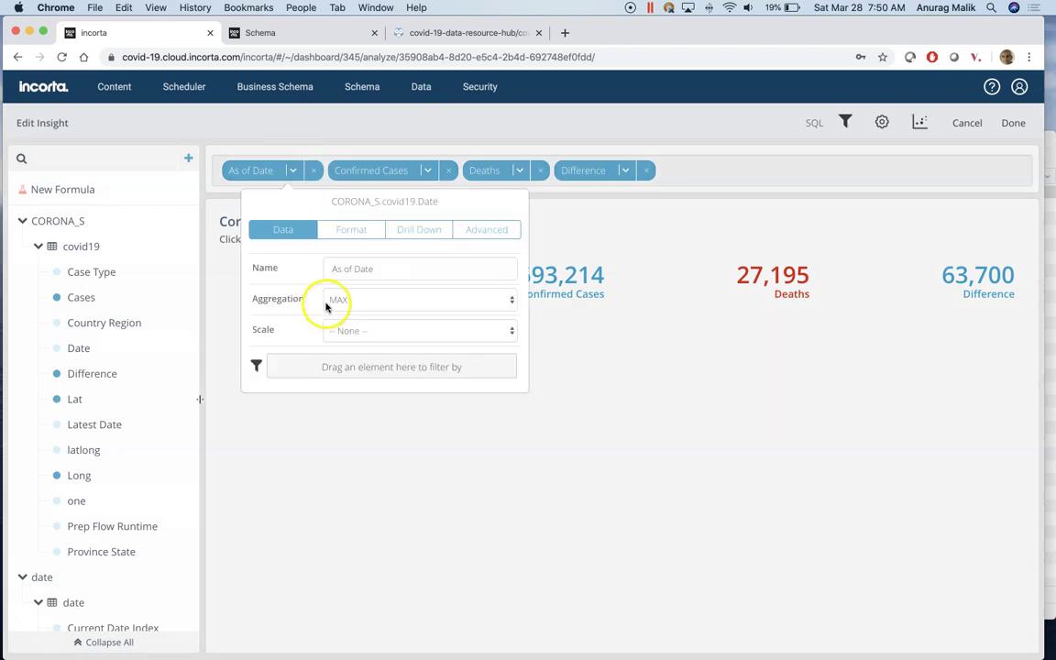
pyautogui.click(965, 125)
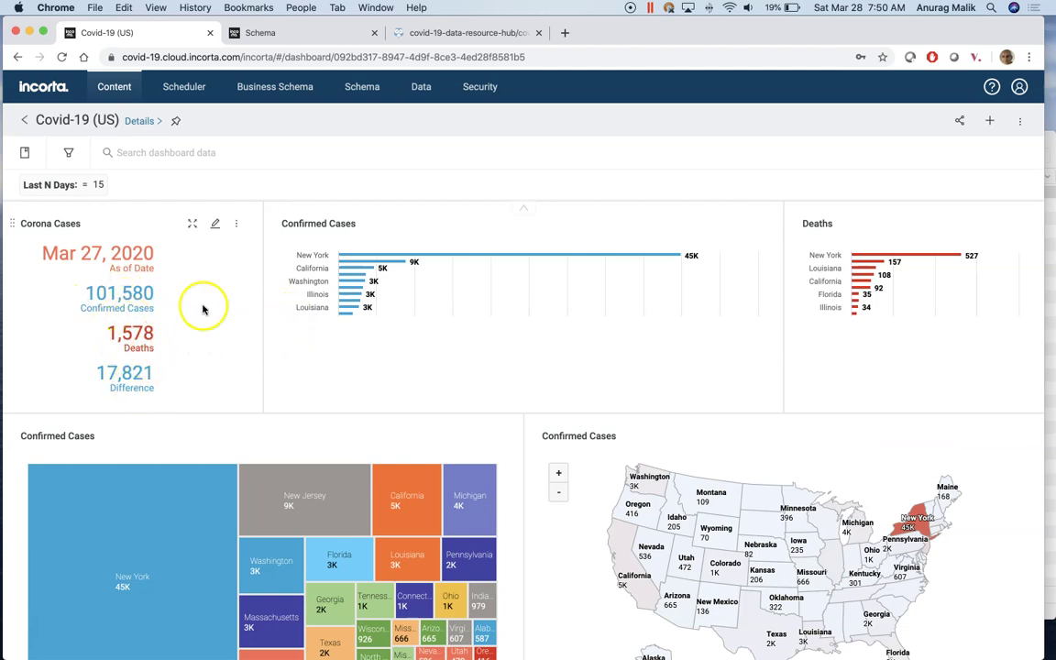
# - Examine the Corona Cases insight's individual filter formula in the Formula Builder, and close the builder without saving
pyautogui.click(214, 225)
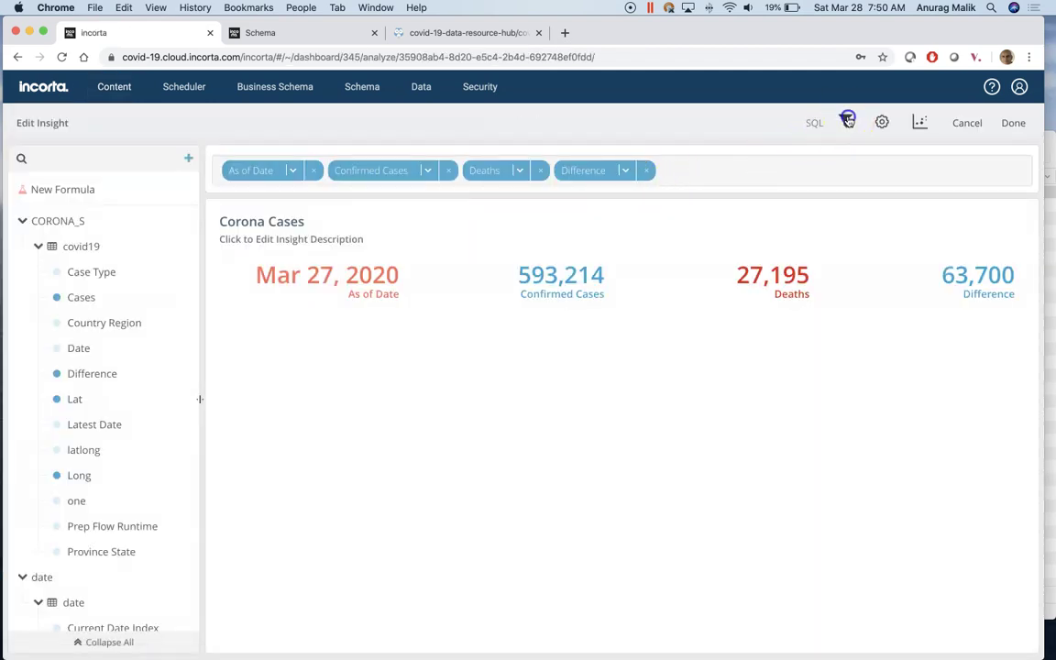
pyautogui.click(849, 120)
pyautogui.click(673, 179)
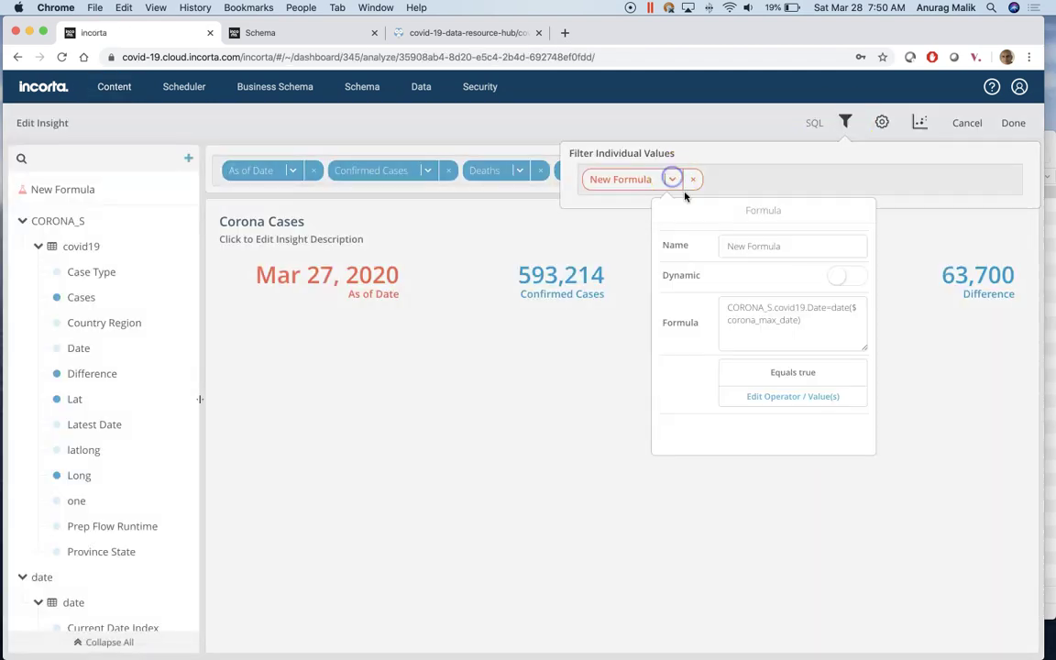
pyautogui.click(771, 336)
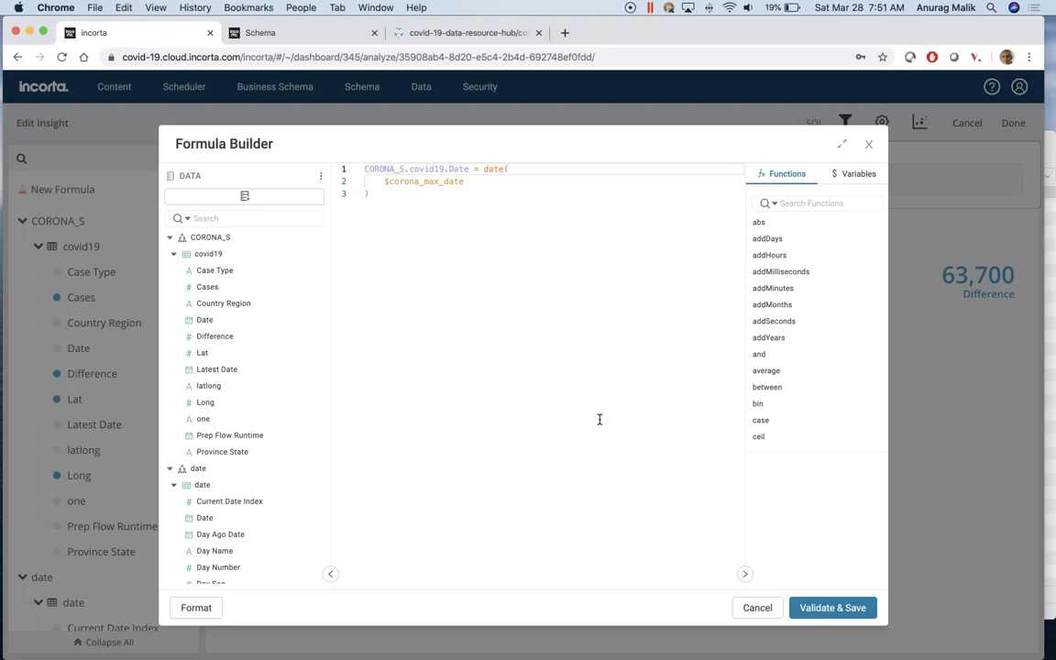
pyautogui.click(752, 607)
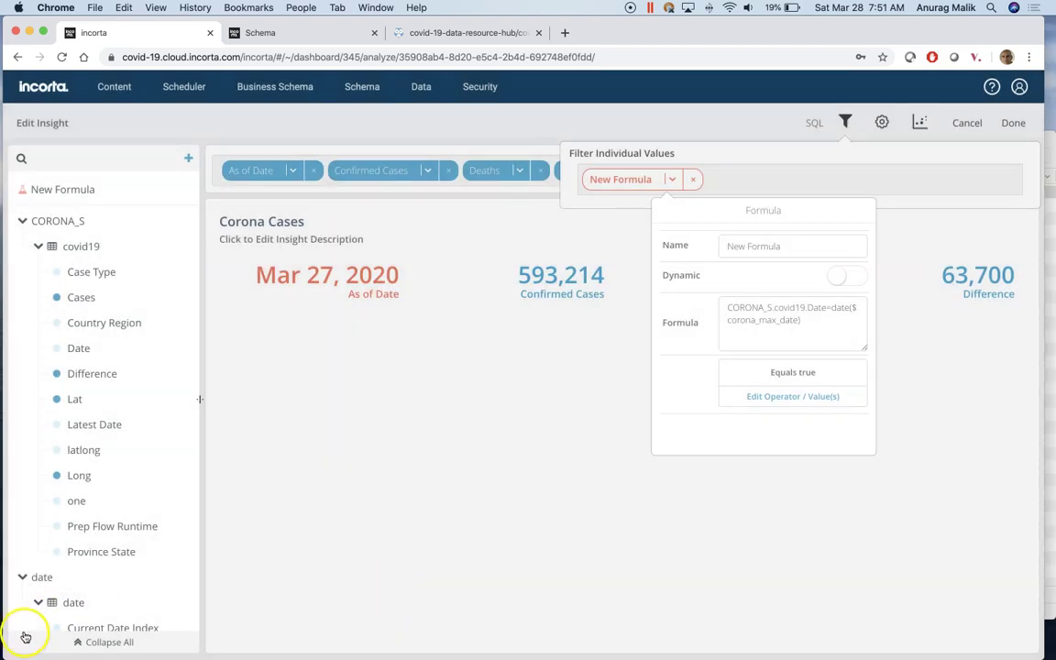